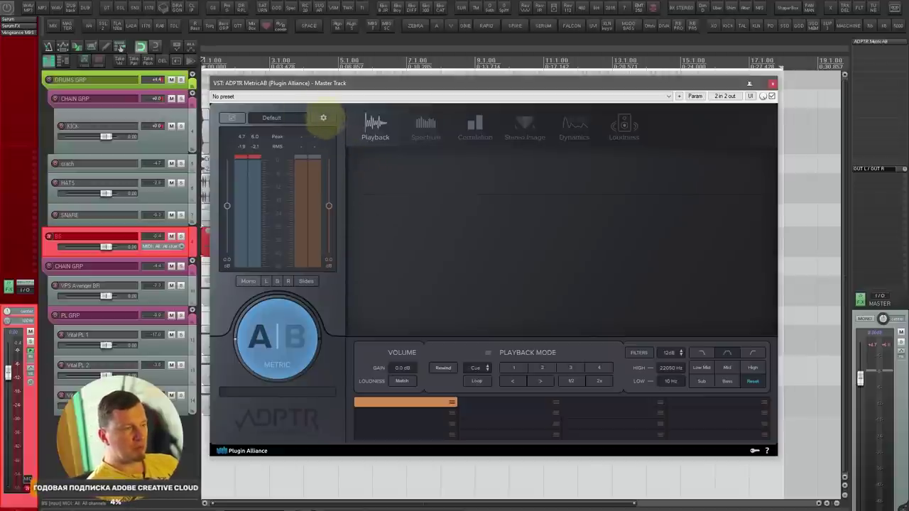
- Review the MetricAB settings page, and switch the plugin window between compact and full view
left_click(324, 117)
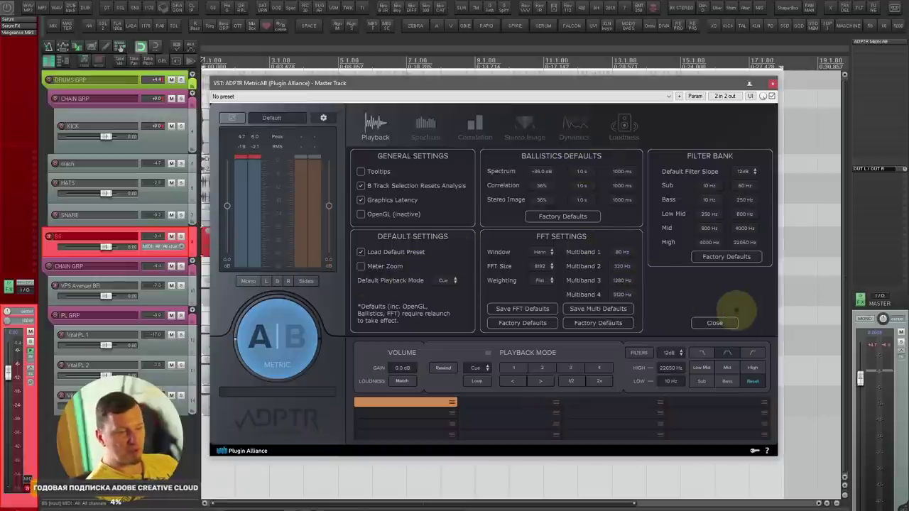
left_click(715, 323)
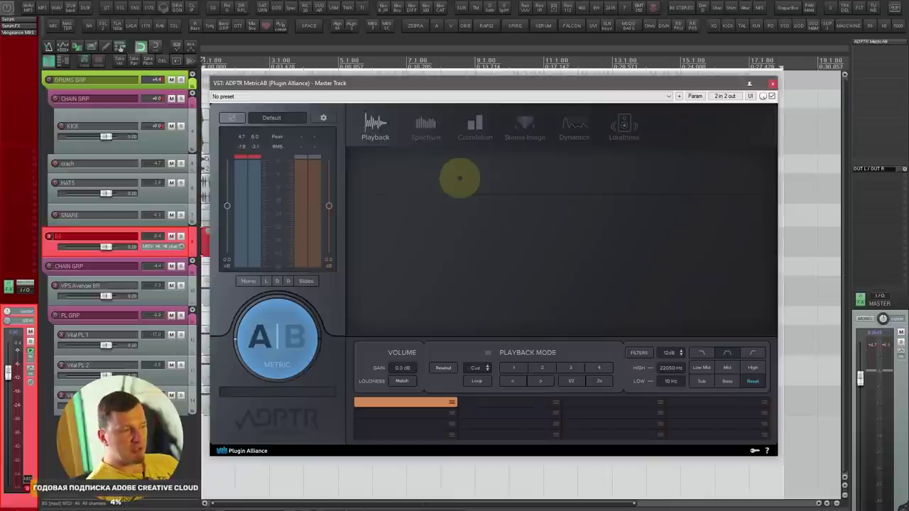
left_click(231, 118)
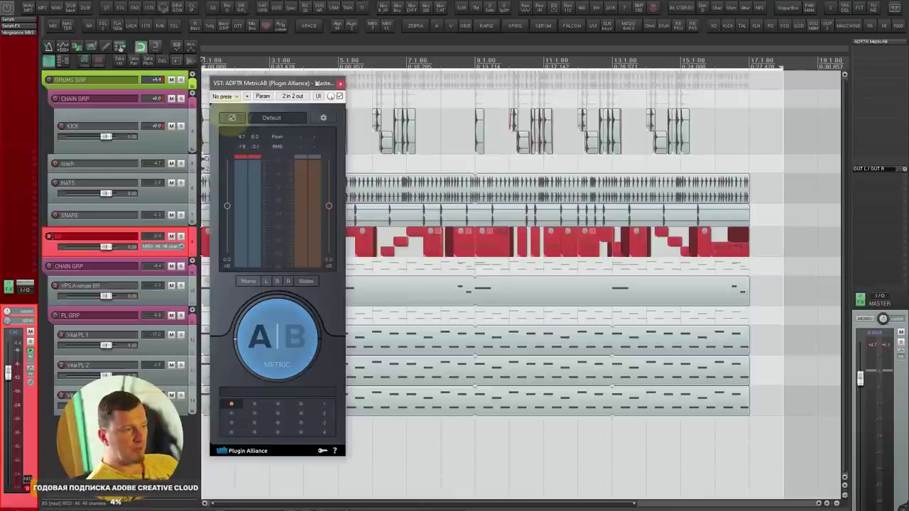
left_click(232, 118)
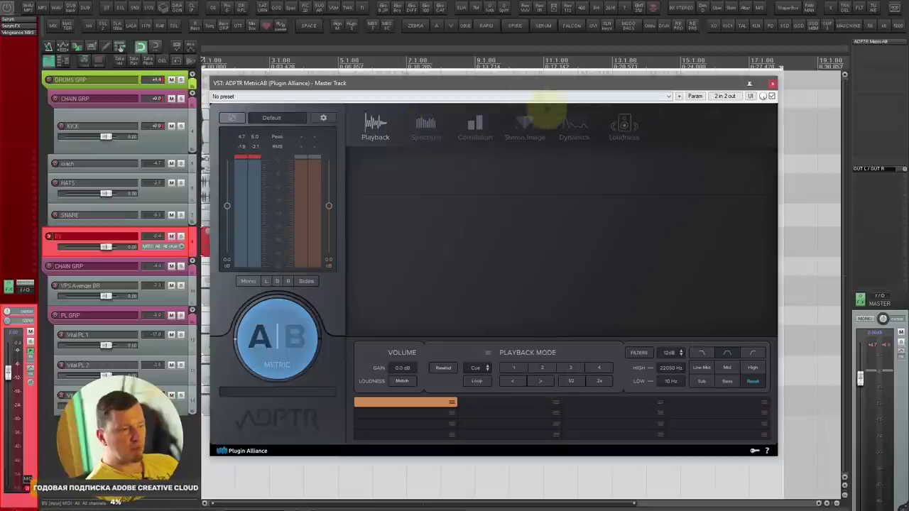
left_click(231, 117)
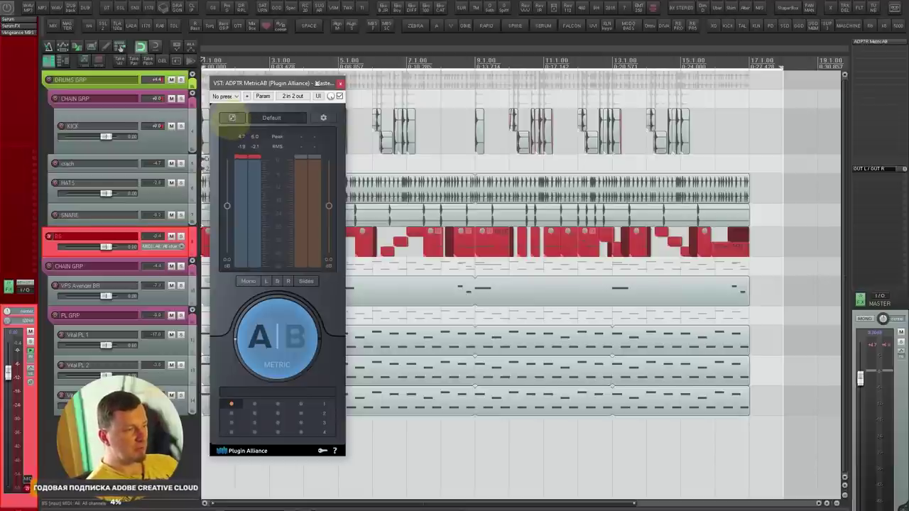
left_click(232, 117)
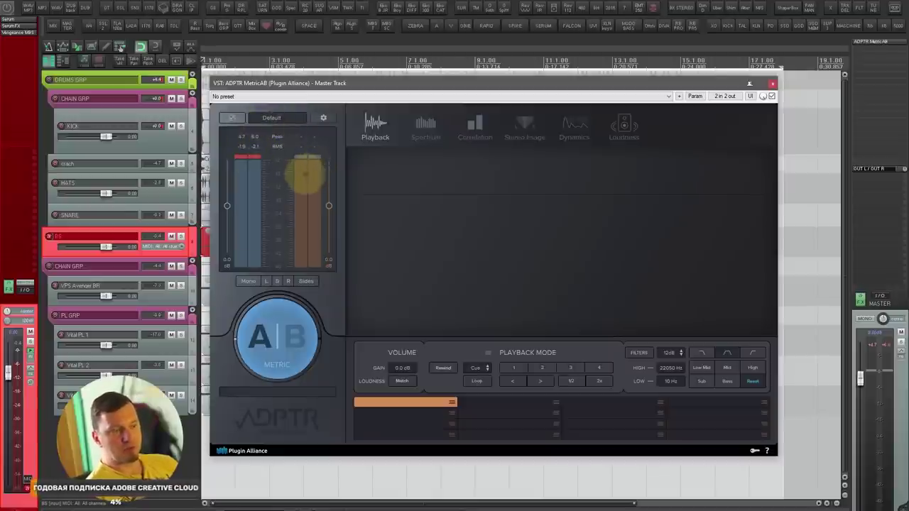
- Play the project and switch MetricAB from the A signal to B and back to A
key("space")
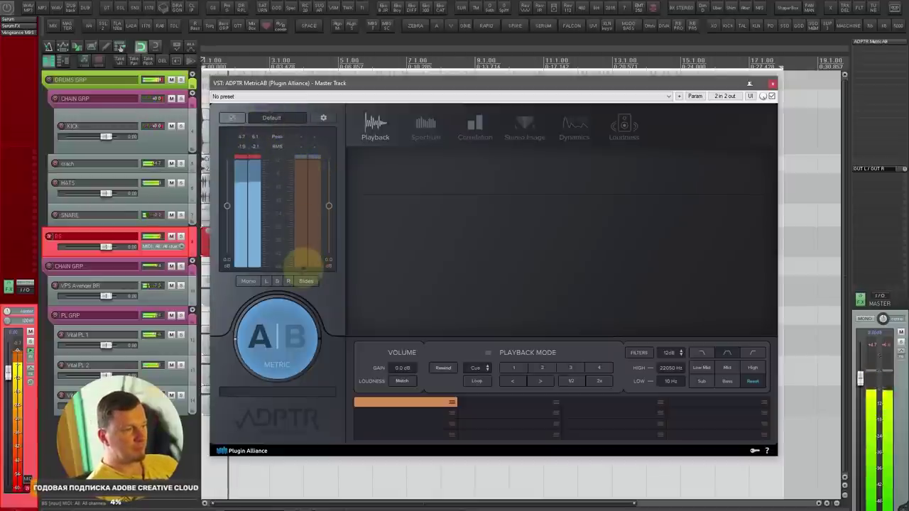
left_click(290, 338)
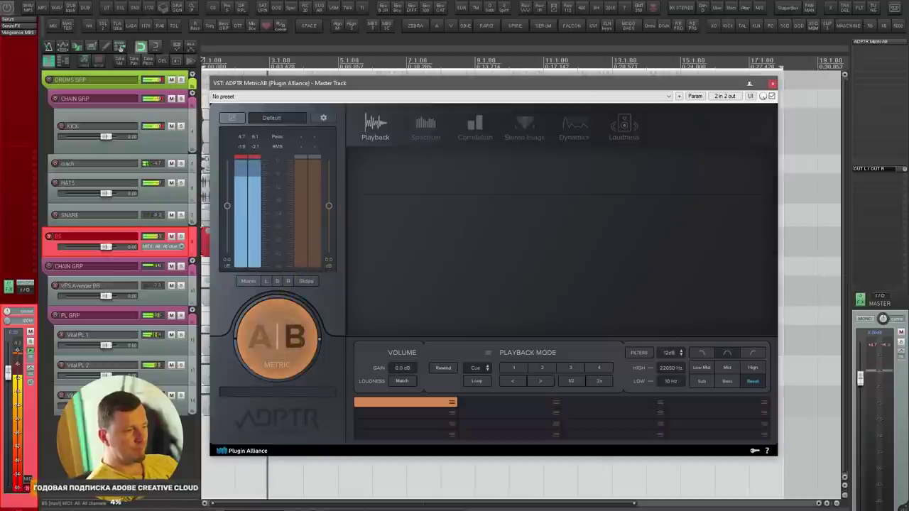
left_click(290, 338)
- Audition the mix through MetricAB's Mono, Sides, S, R and L monitoring modes, and stop playback with all modes off
left_click(248, 280)
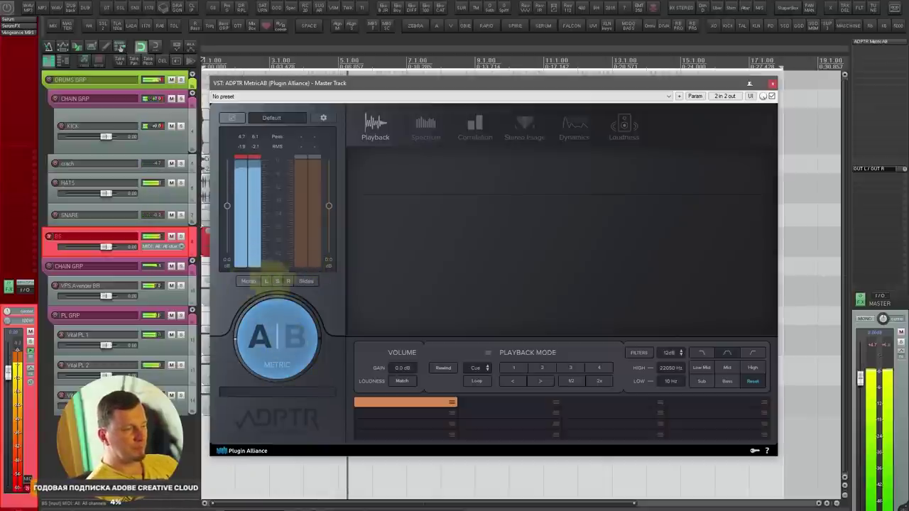
left_click(306, 280)
left_click(277, 281)
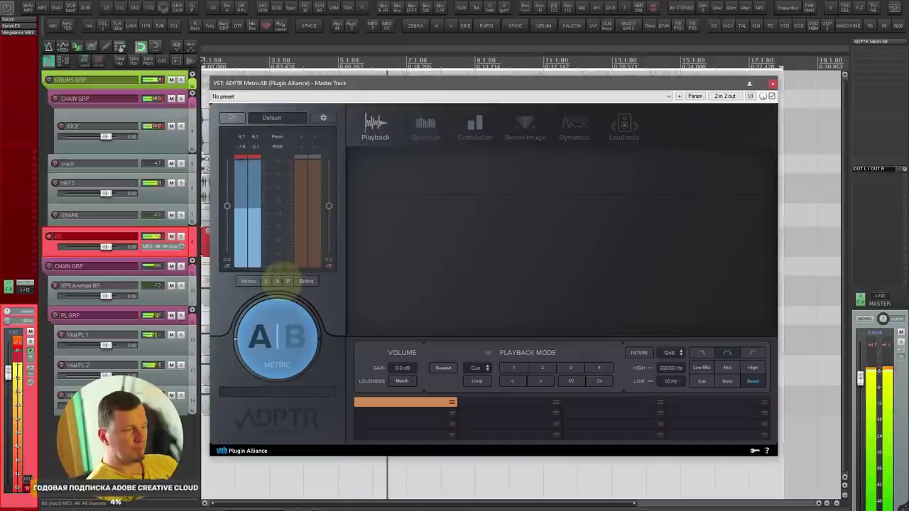
left_click(288, 281)
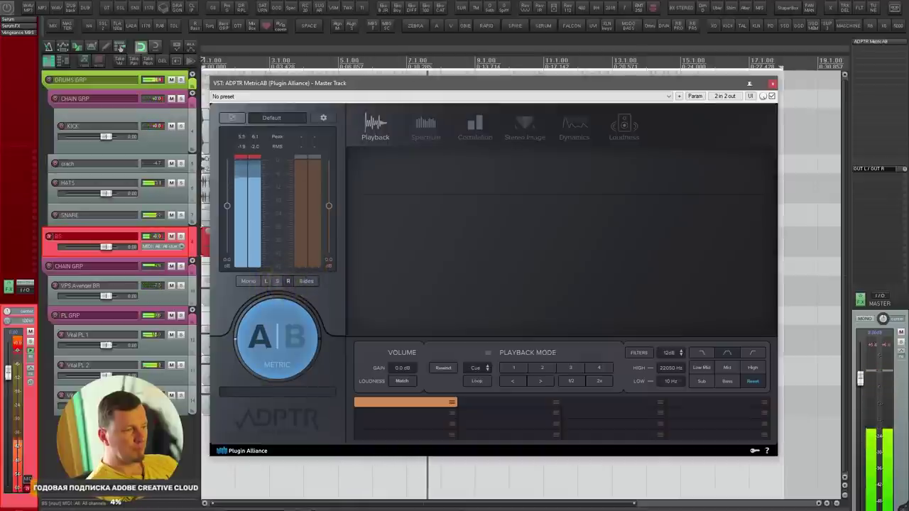
left_click(248, 281)
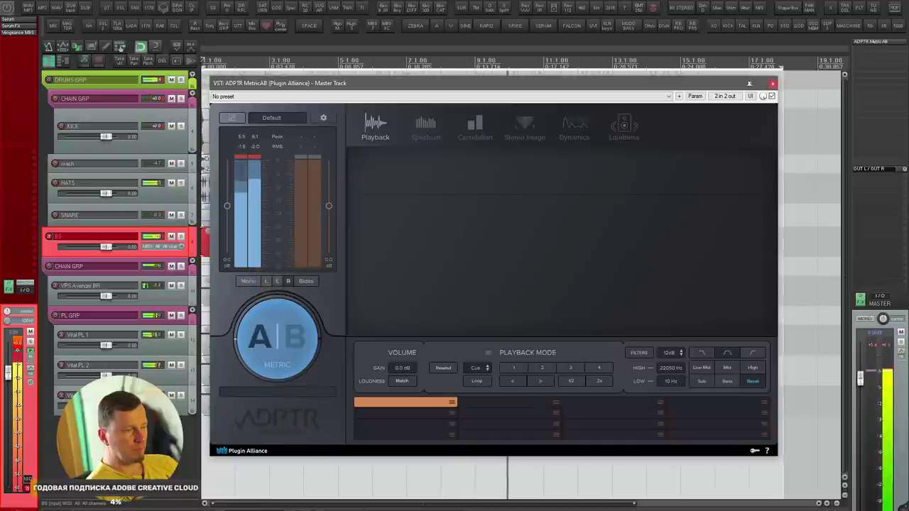
left_click(266, 280)
left_click(248, 281)
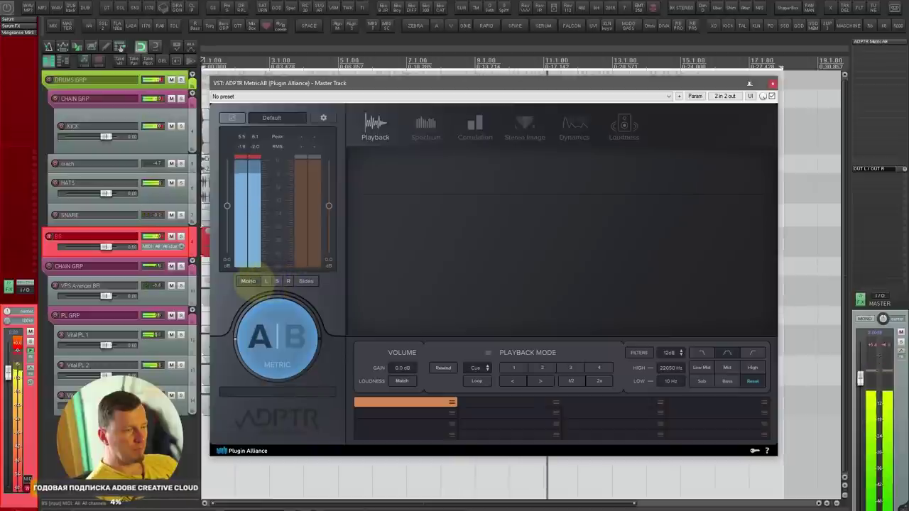
left_click(248, 280)
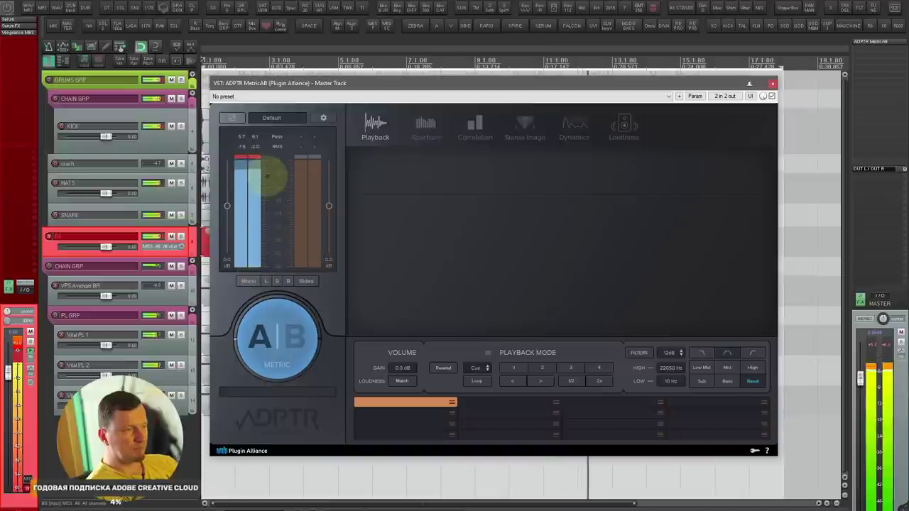
key("space")
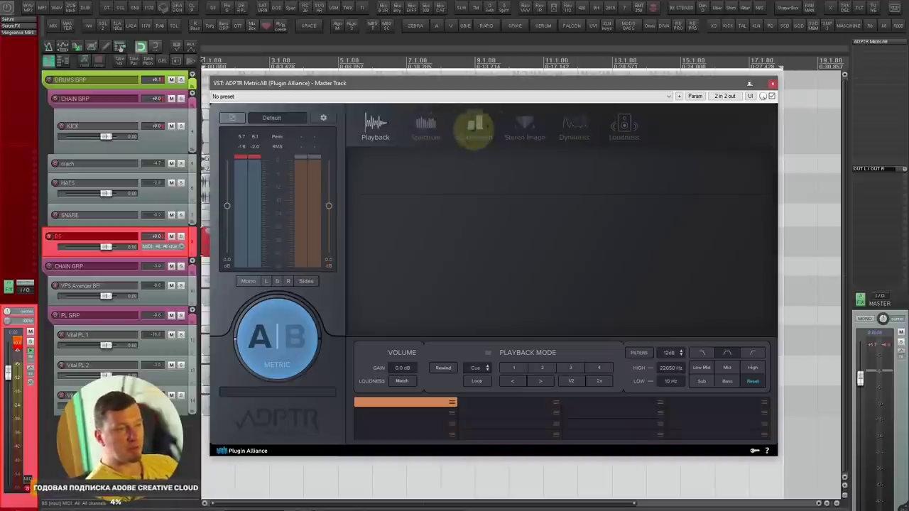
- Examine MetricAB's Spectrum, Correlation and Stereo Image analysis displays
left_click(426, 126)
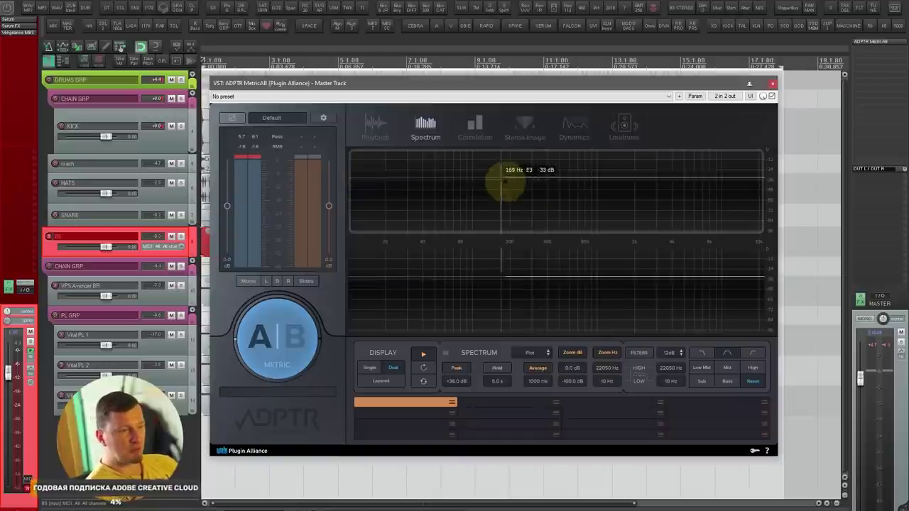
left_click(475, 128)
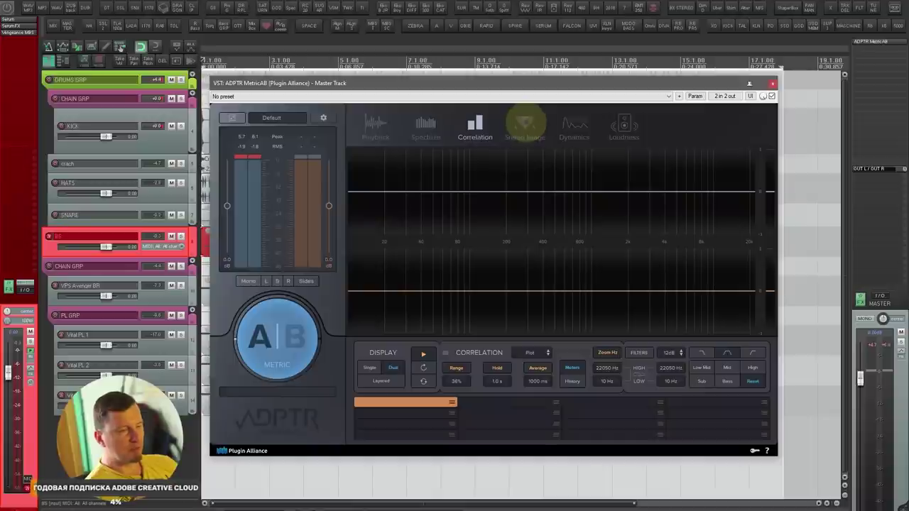
left_click(525, 125)
key("space")
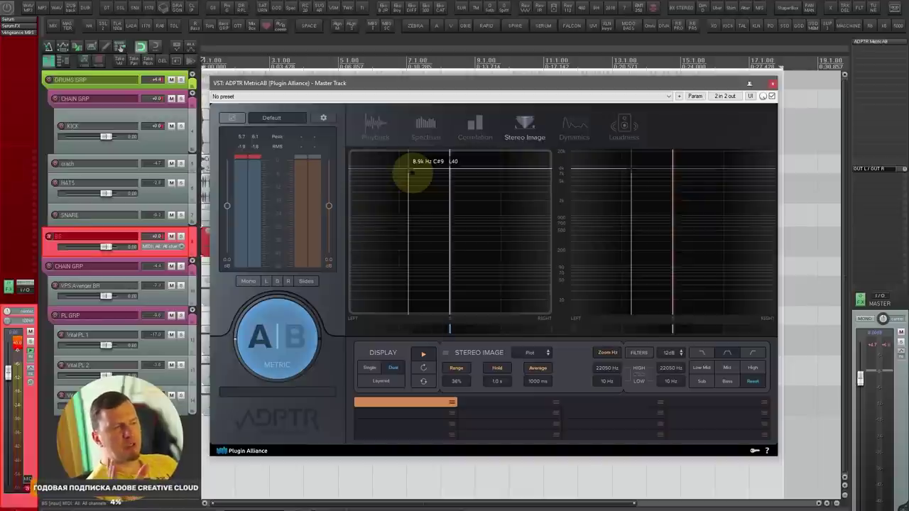
left_click(412, 172)
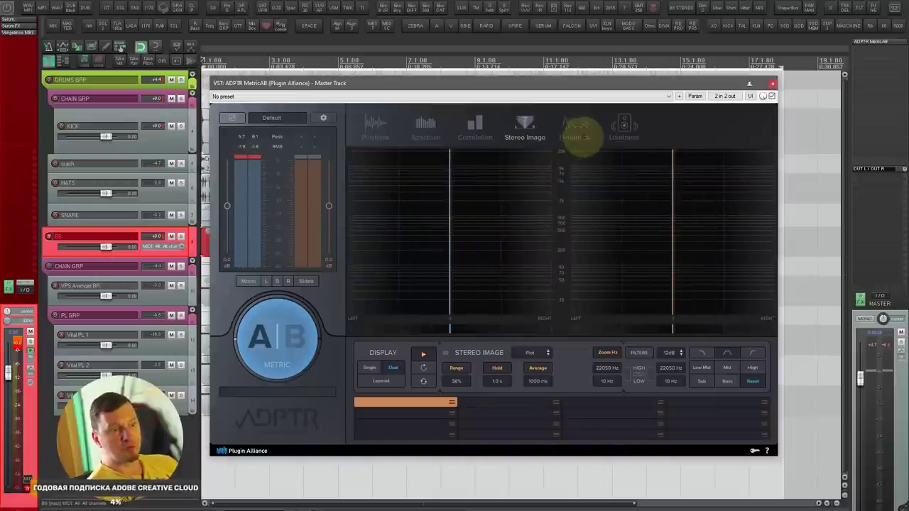
- Play the project with the Dynamics display open to examine the mix's dynamic range, and stop playback
left_click(576, 128)
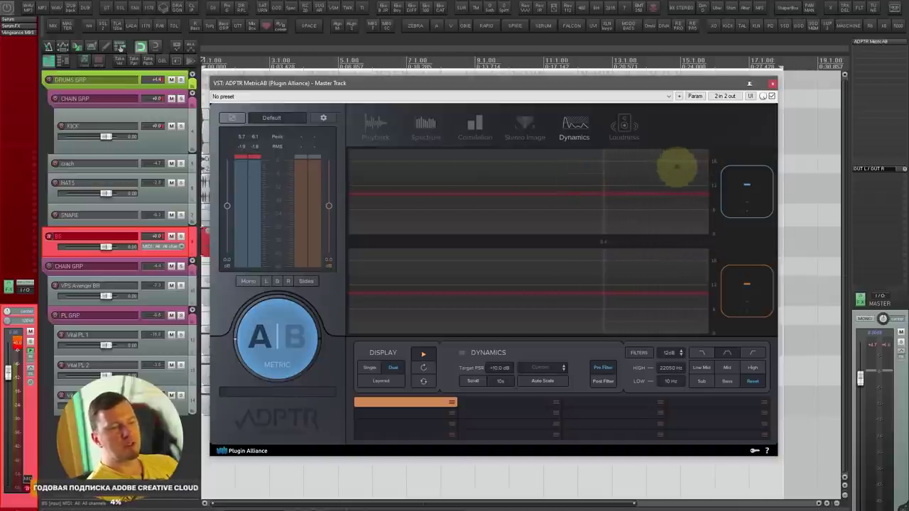
key("space")
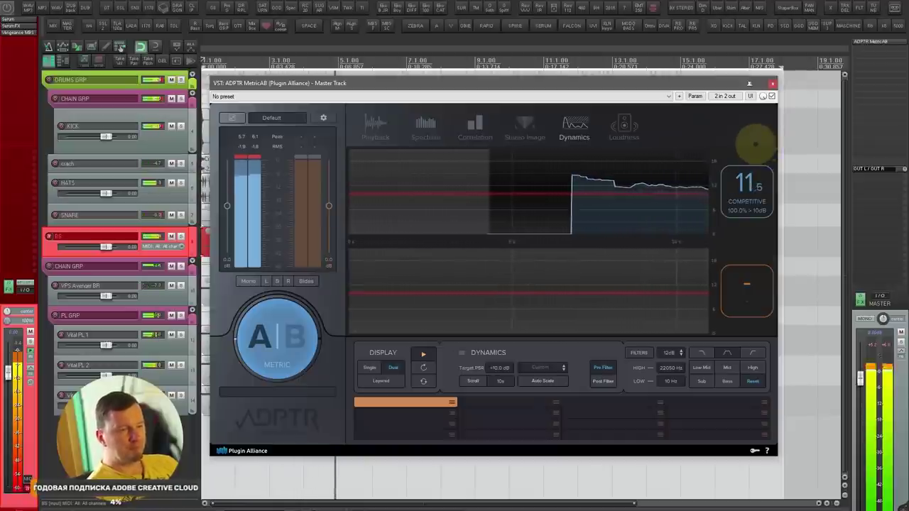
key("space")
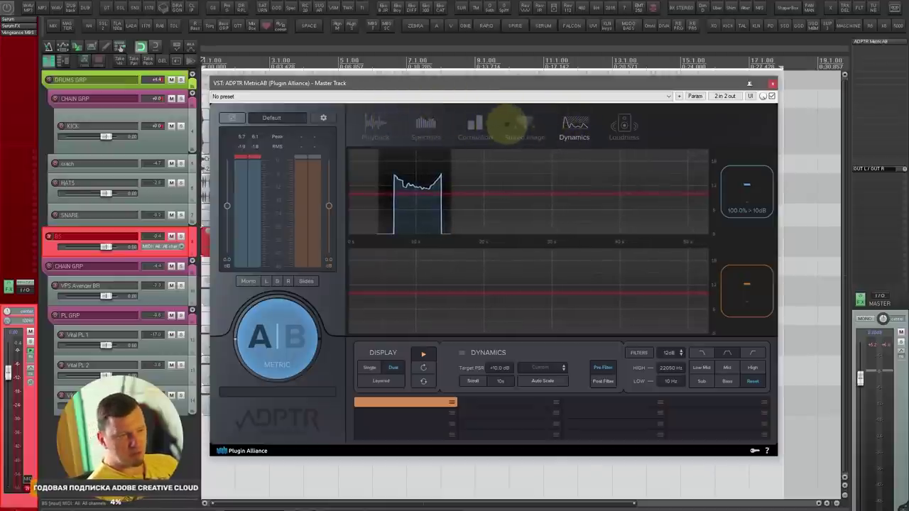
- Set the loudness target in MetricAB's Loudness display to the Spotify preset at -14 LUFS
left_click(624, 128)
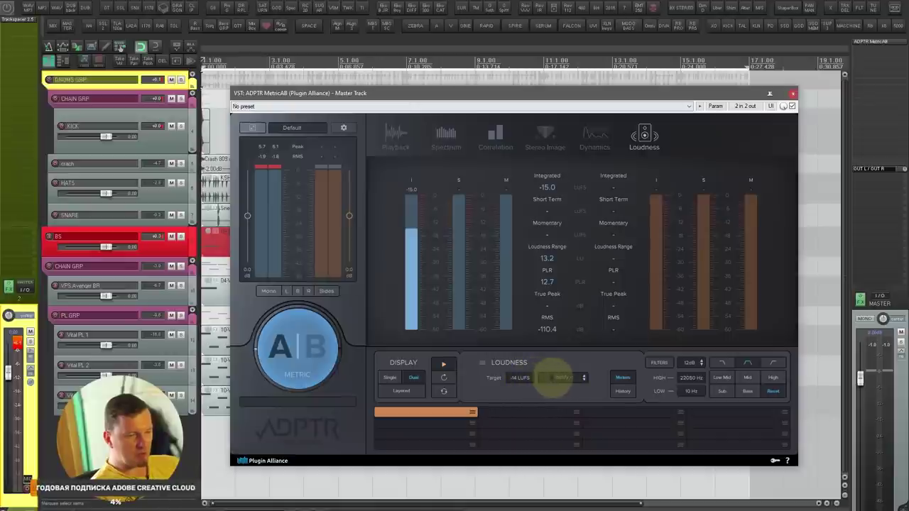
left_click(562, 377)
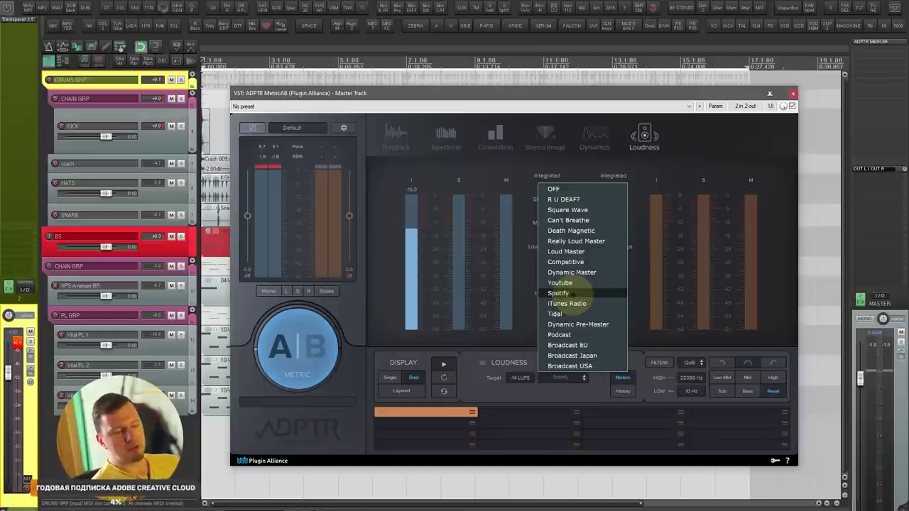
left_click(569, 292)
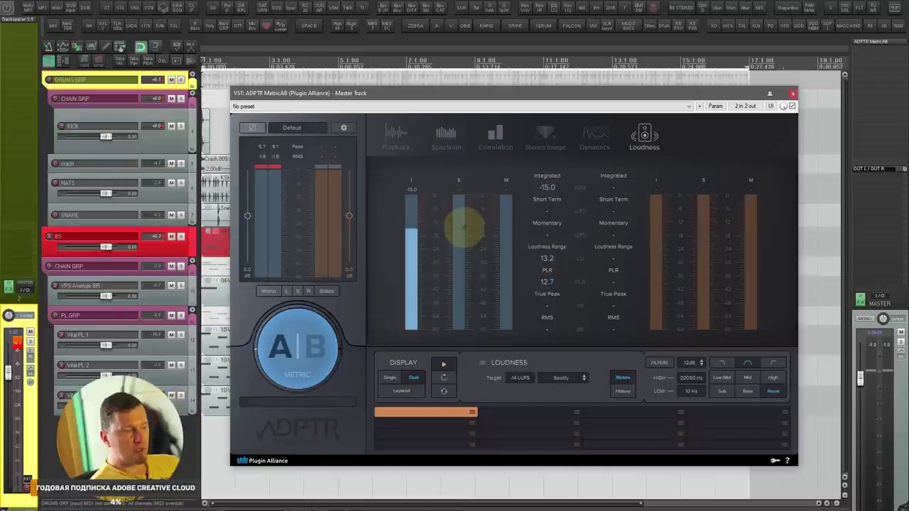
- Play the project to examine its integrated, short-term and true peak loudness, and stop playback
key("space")
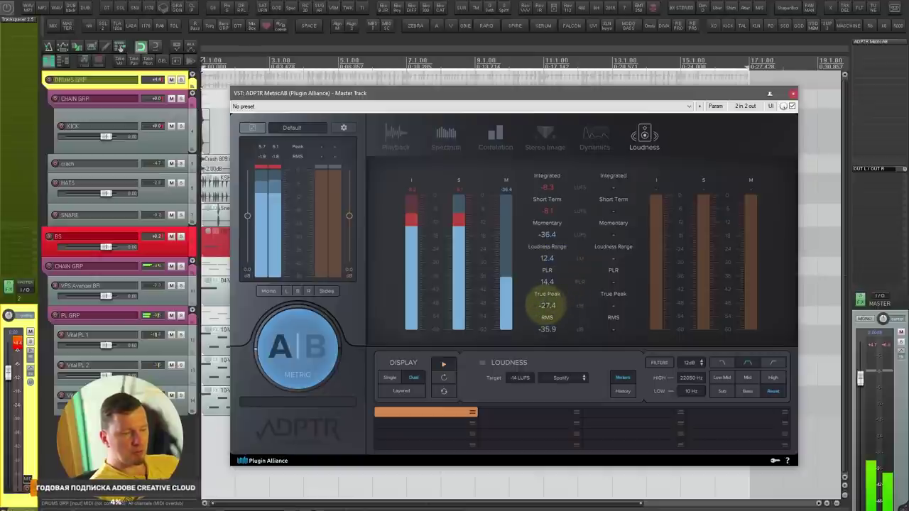
key("space")
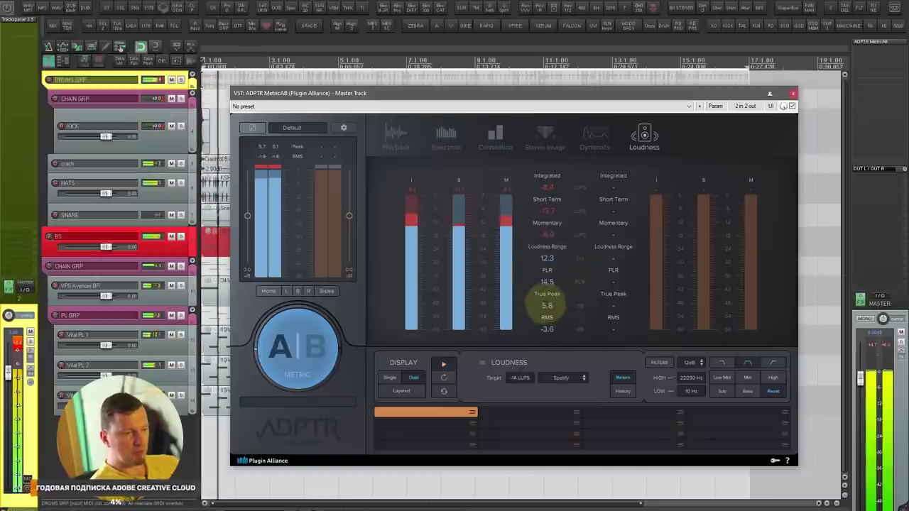
key("space")
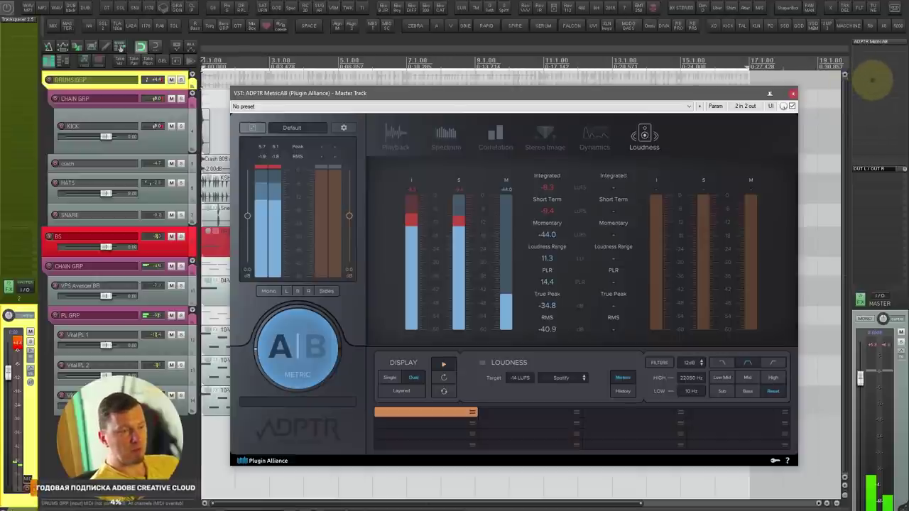
- Insert FabFilter Pro-L 2 before MetricAB on the master track and set its output level to -1 dBTP
left_click(871, 40)
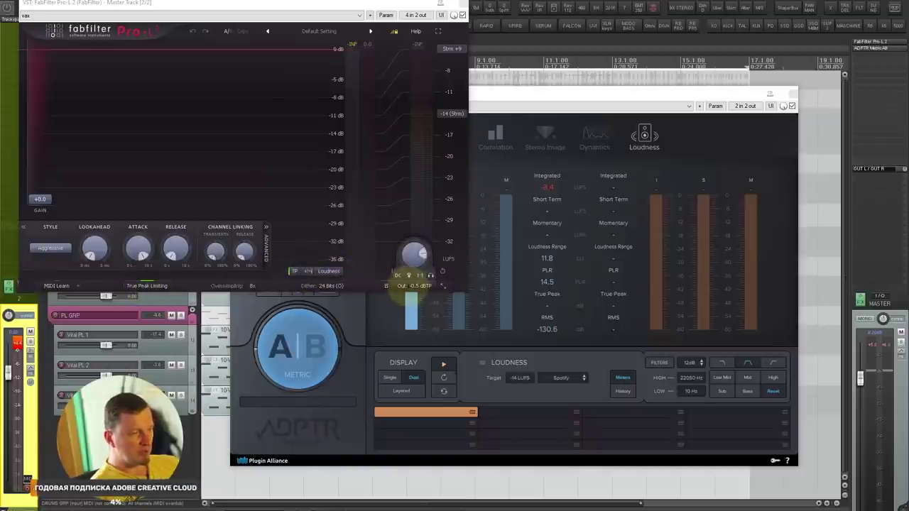
left_click(413, 284)
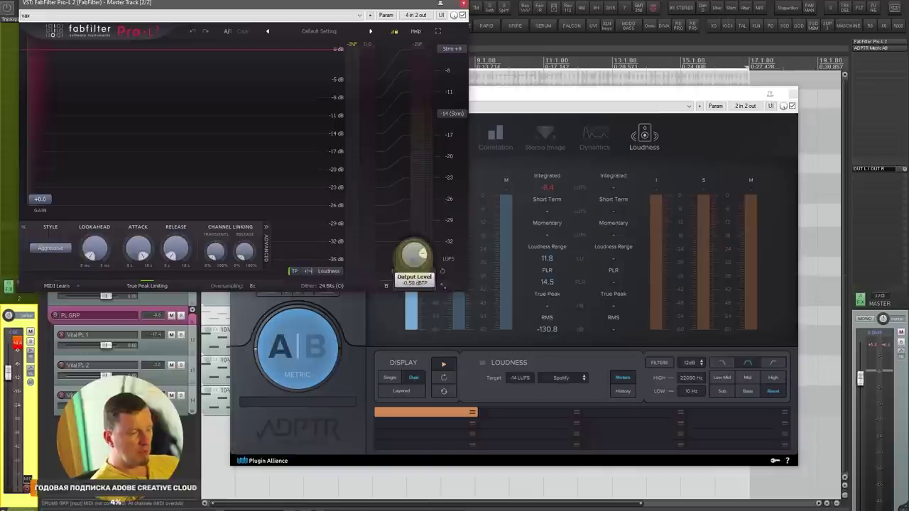
type("-1")
key("Return")
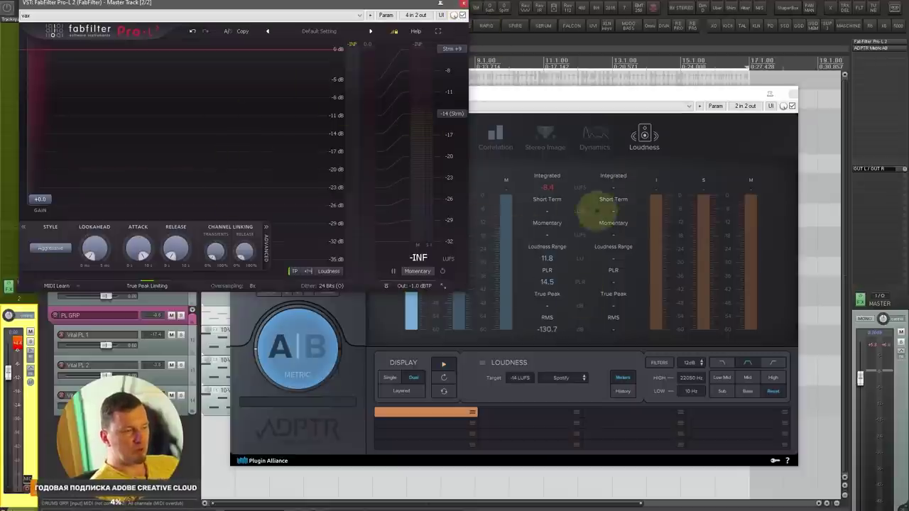
- Insert Volume/Pan Smoother v5 on the master track with its window above the loudness readings, and play the project
left_click(463, 5)
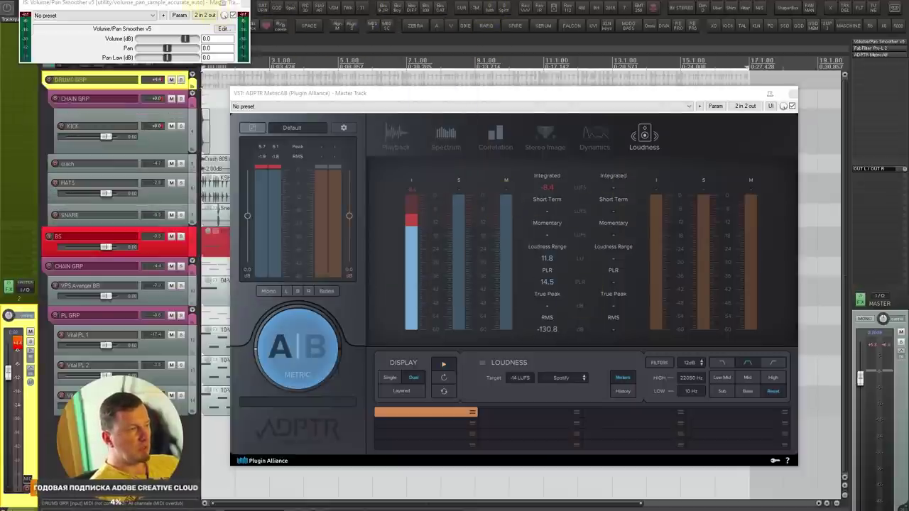
left_click_drag(223, 4, 551, 121)
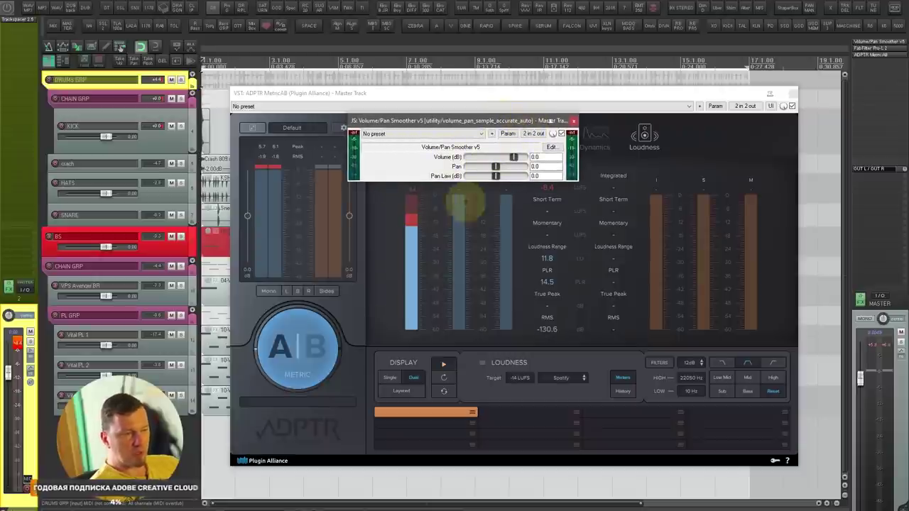
left_click_drag(552, 121, 551, 104)
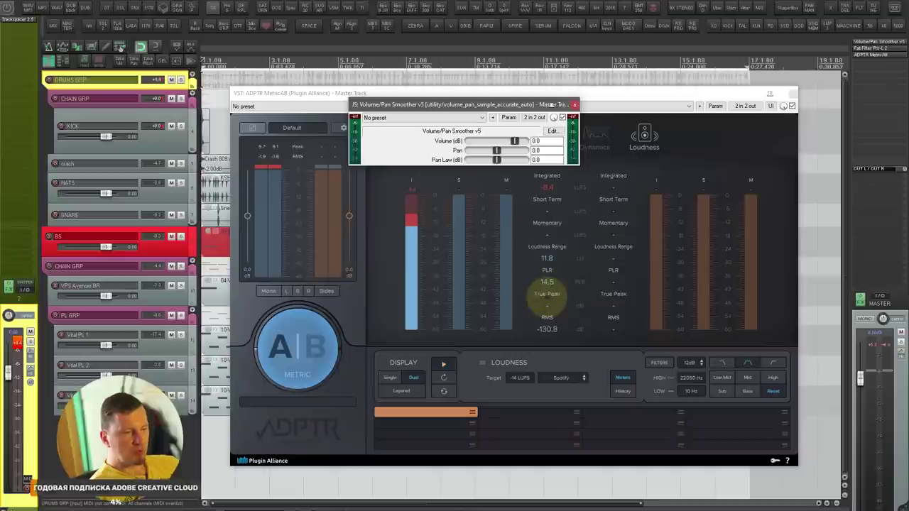
key("space")
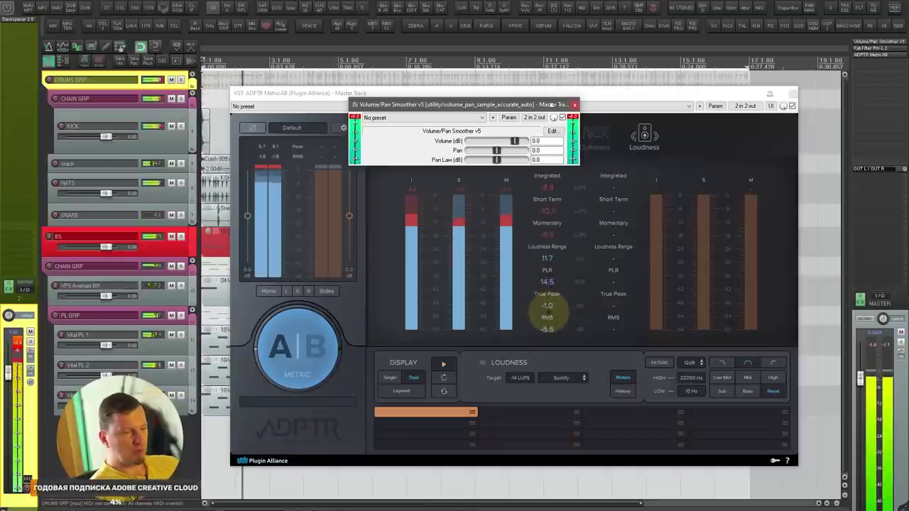
- Lower the Volume/Pan Smoother volume to -6.5 dB during playback, stop the project and close the plug-in's window
left_click_drag(514, 141, 509, 141)
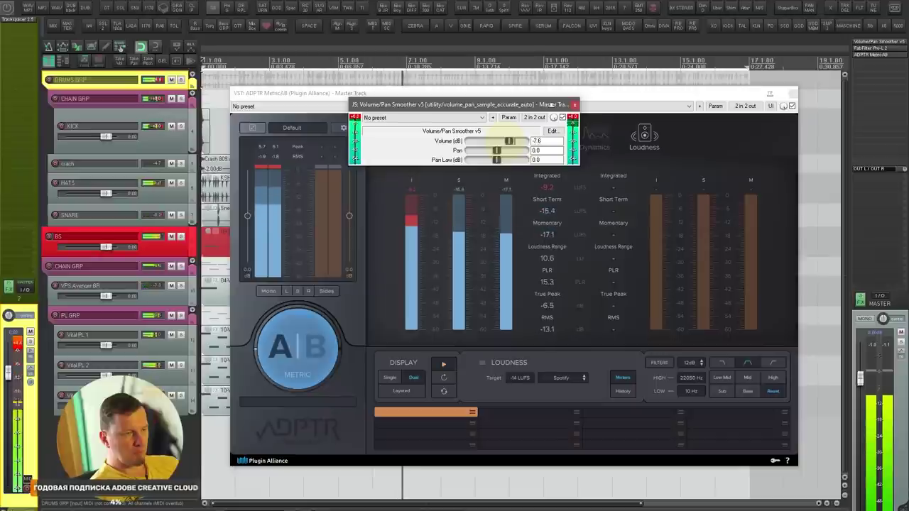
left_click_drag(509, 141, 510, 141)
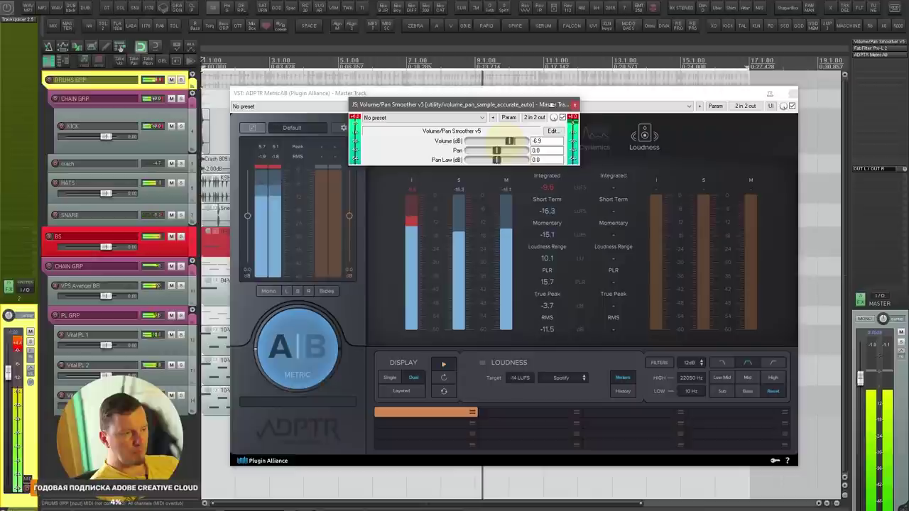
left_click(546, 141)
type("-6")
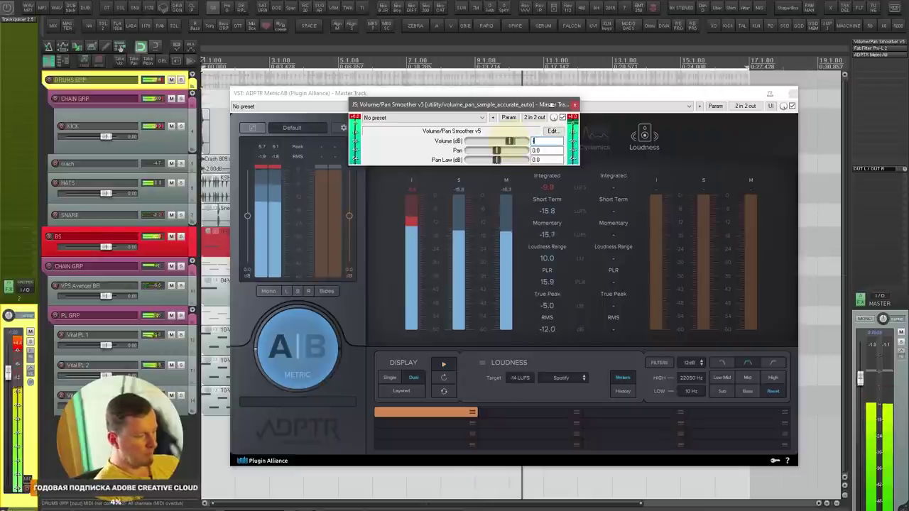
key("Return")
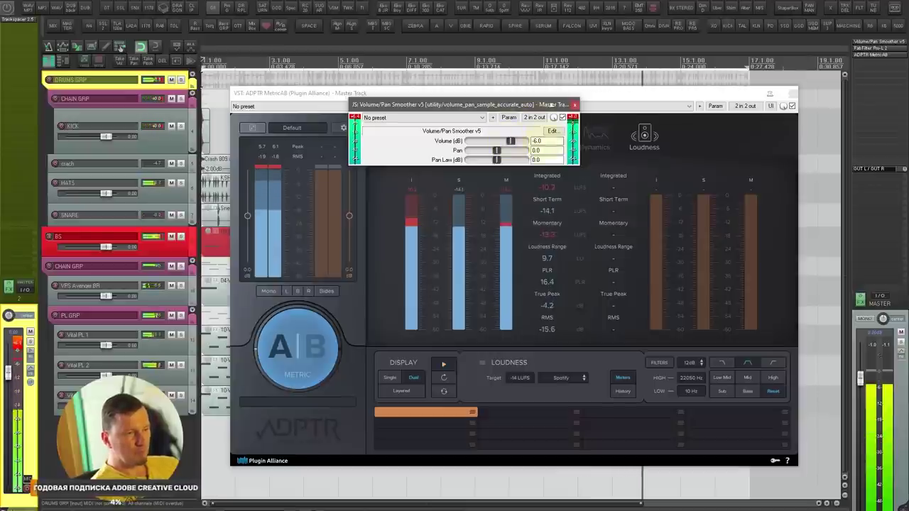
type("-6.5")
key("Return")
key("space")
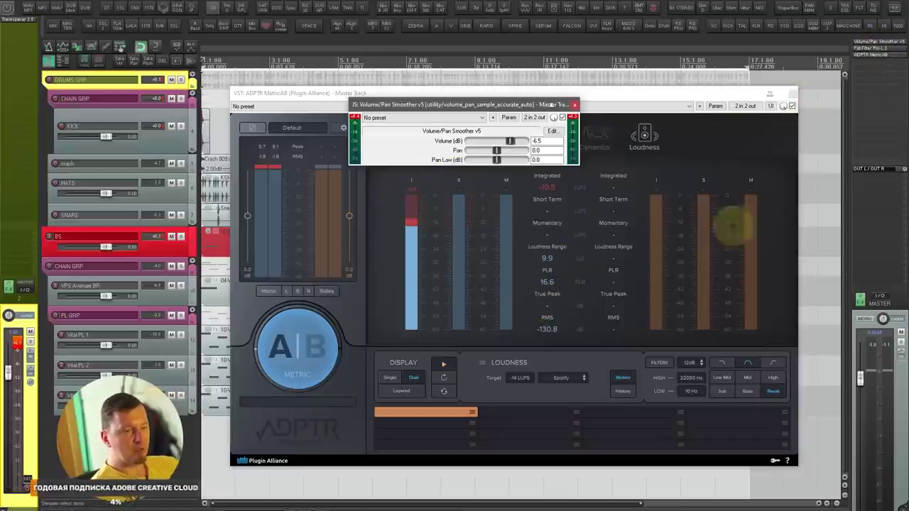
left_click(575, 105)
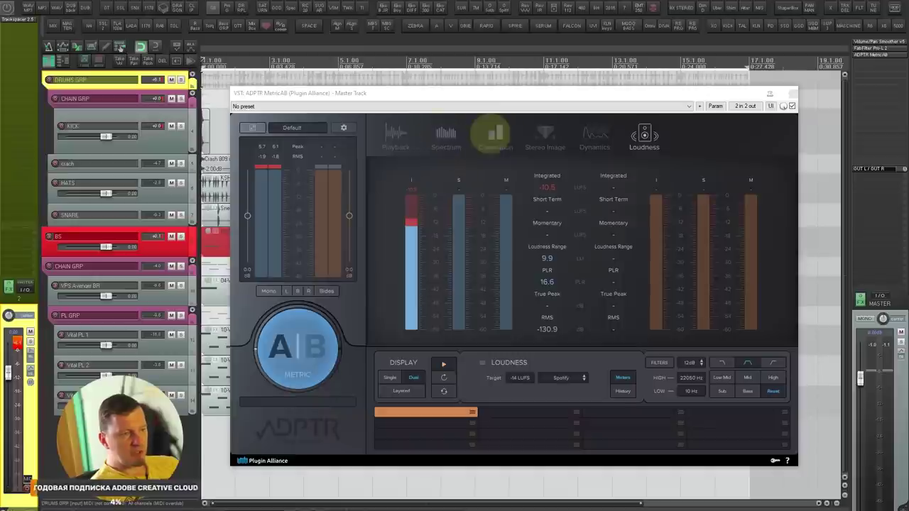
- Look through MetricAB's Spectrum, Correlation, Stereo Image, Dynamics and Loudness displays, and return to Spectrum
left_click(448, 135)
left_click(495, 135)
left_click(544, 136)
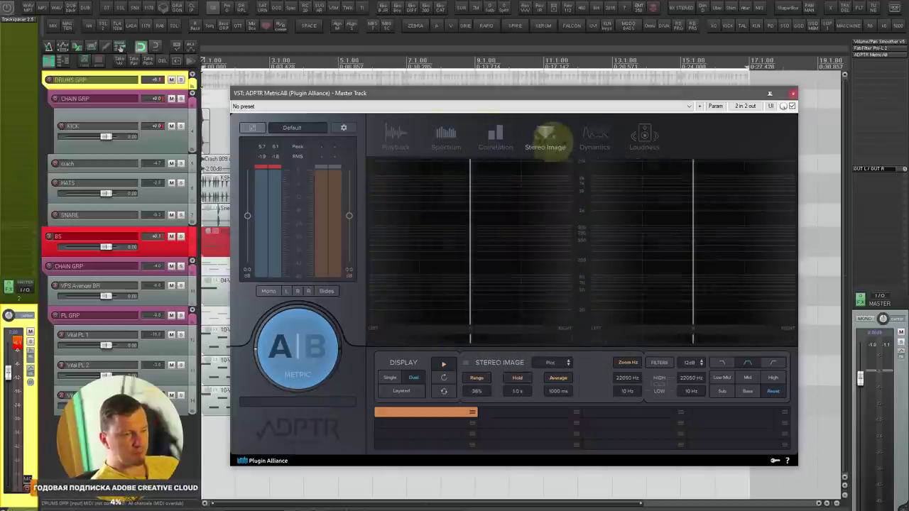
left_click(593, 136)
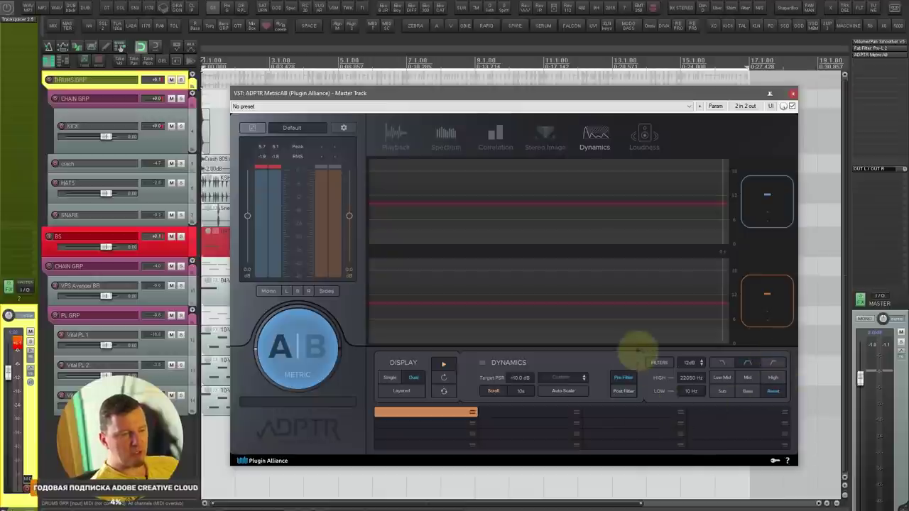
left_click(645, 135)
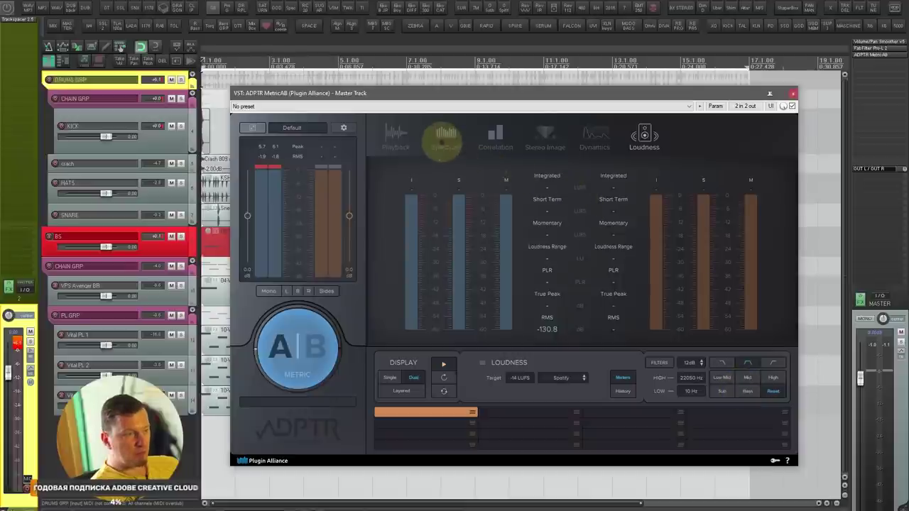
left_click(446, 133)
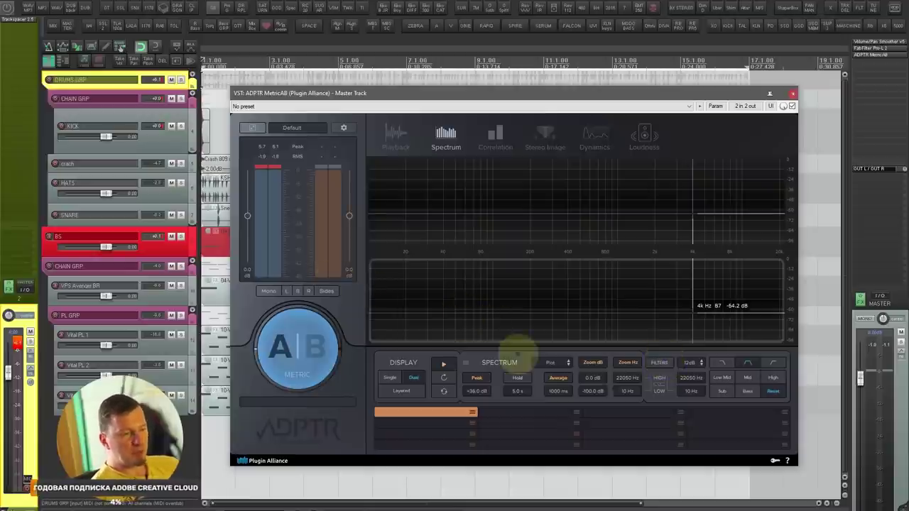
- Switch MetricAB's monitoring to mono, turn on its filters and start project playback
left_click(269, 290)
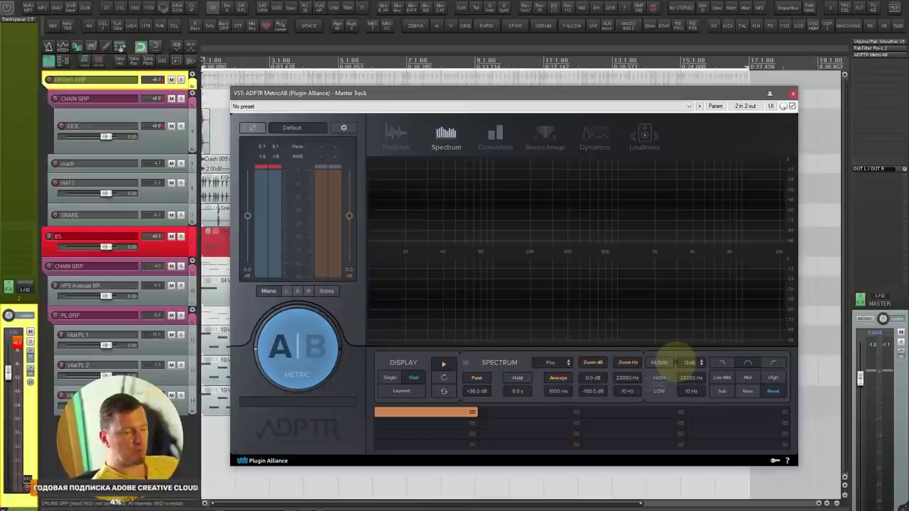
left_click(660, 363)
key("space")
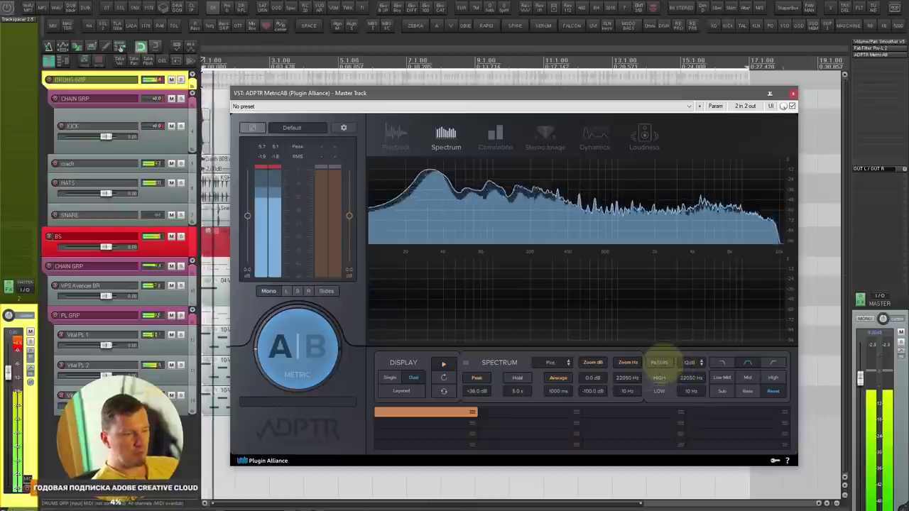
- Audition the Low Mid, Mid, High, Sub and Bass filter bands during playback, and reset the filter to full range
left_click(722, 377)
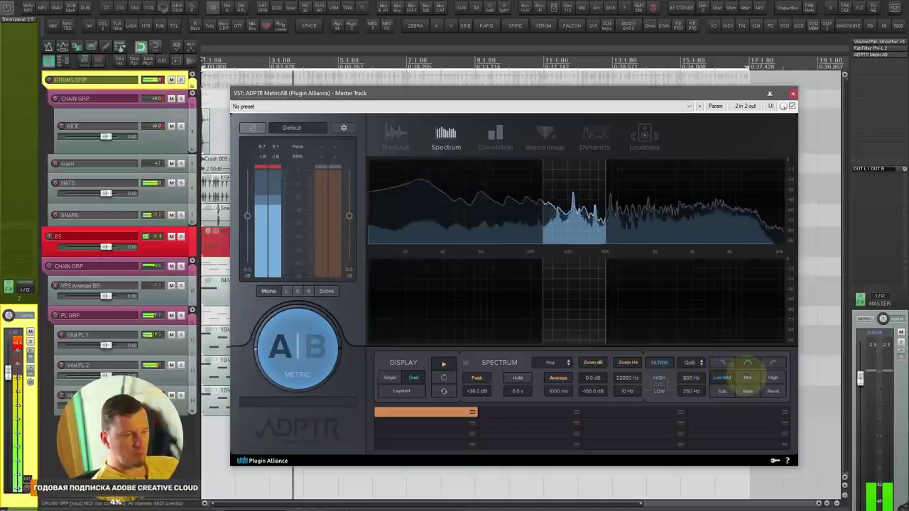
left_click(747, 377)
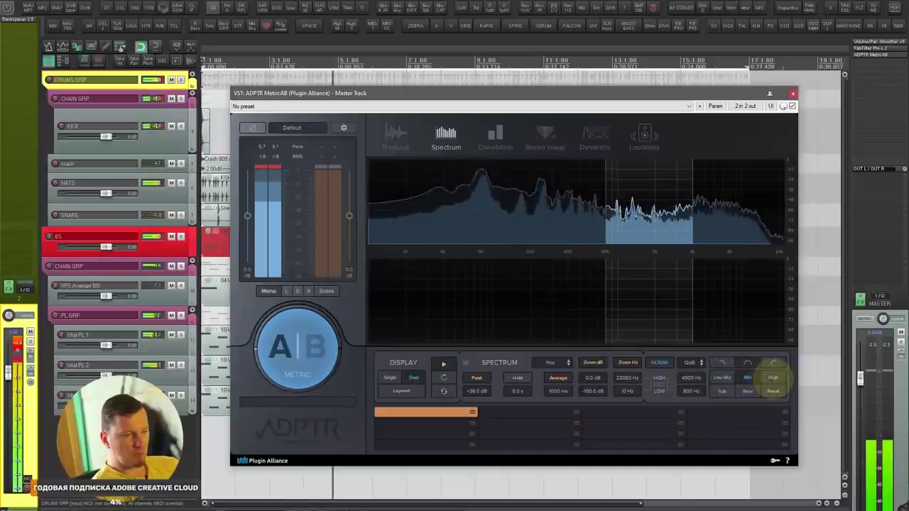
left_click(773, 378)
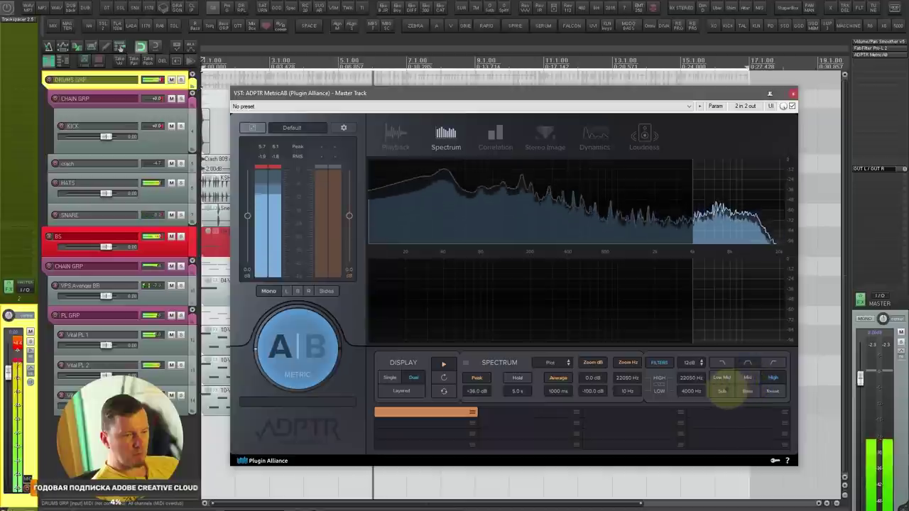
left_click(723, 392)
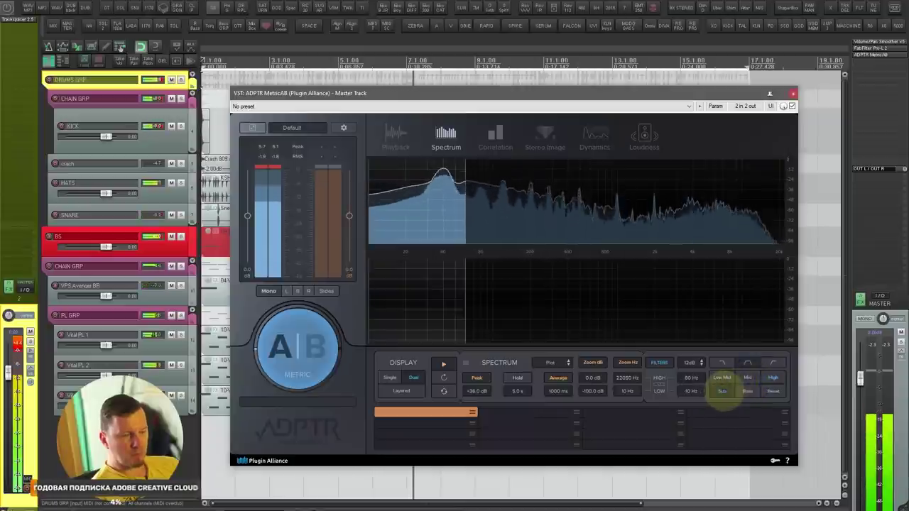
left_click(747, 391)
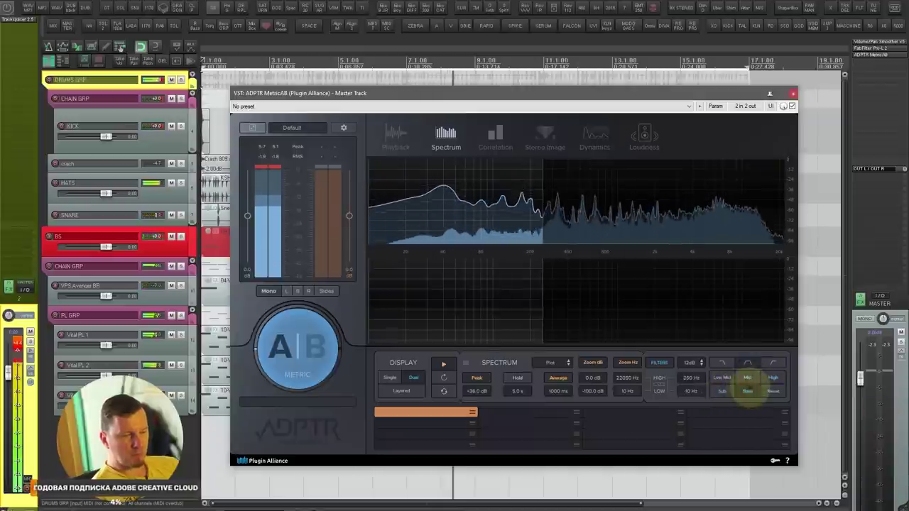
left_click(773, 392)
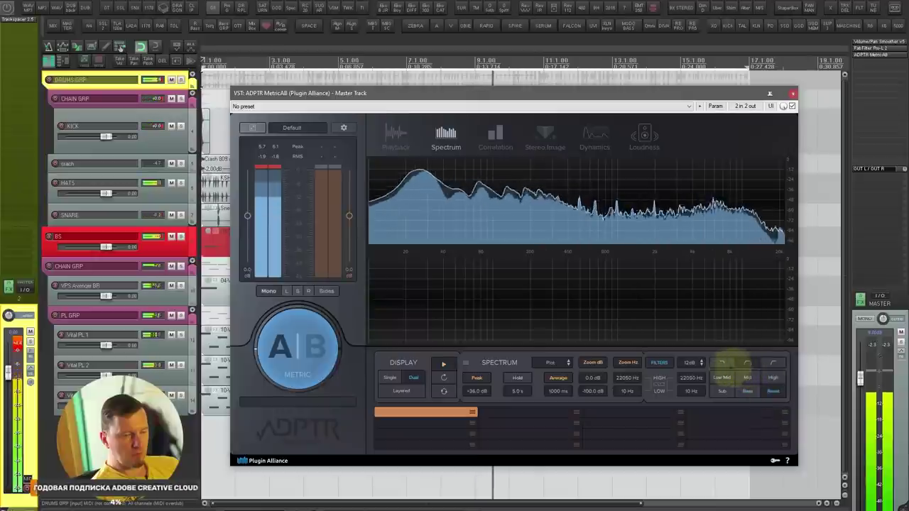
- Audition the Low Mid and Mid filter bands again, trying the low-pass filter shape
left_click(730, 378)
left_click(723, 377)
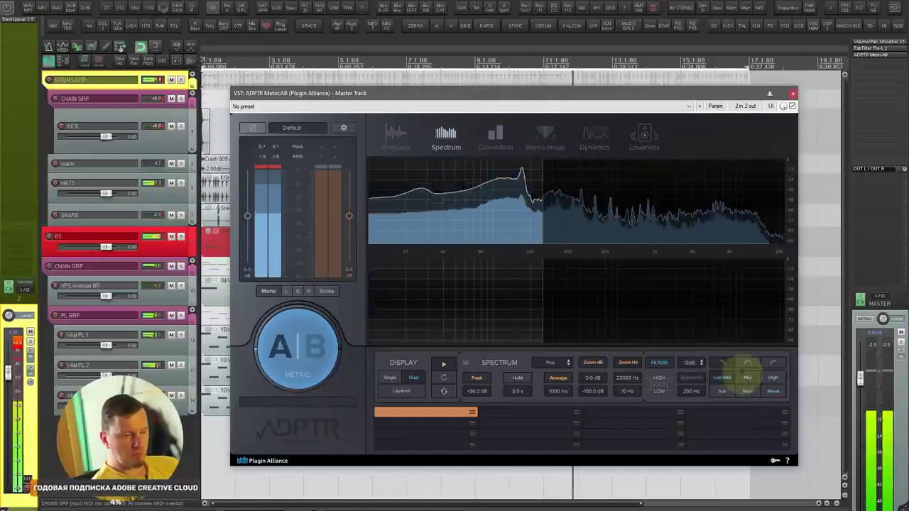
left_click(745, 378)
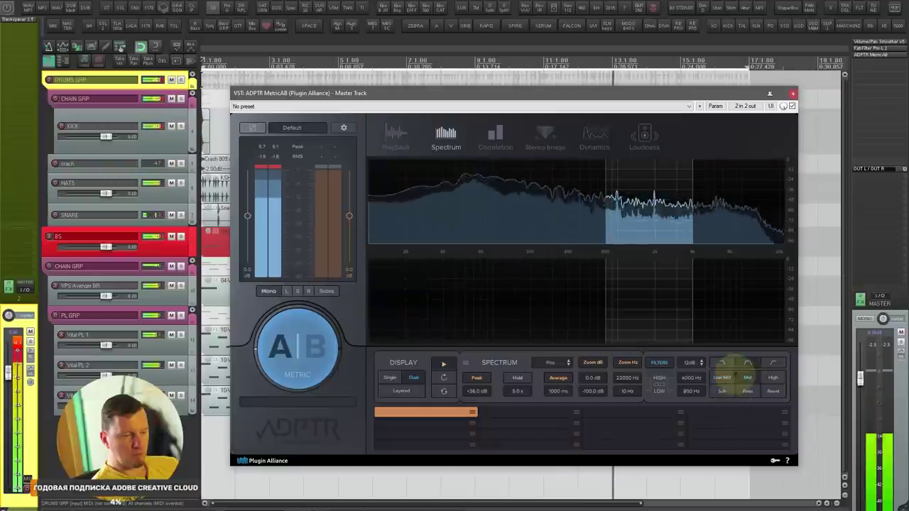
left_click(723, 363)
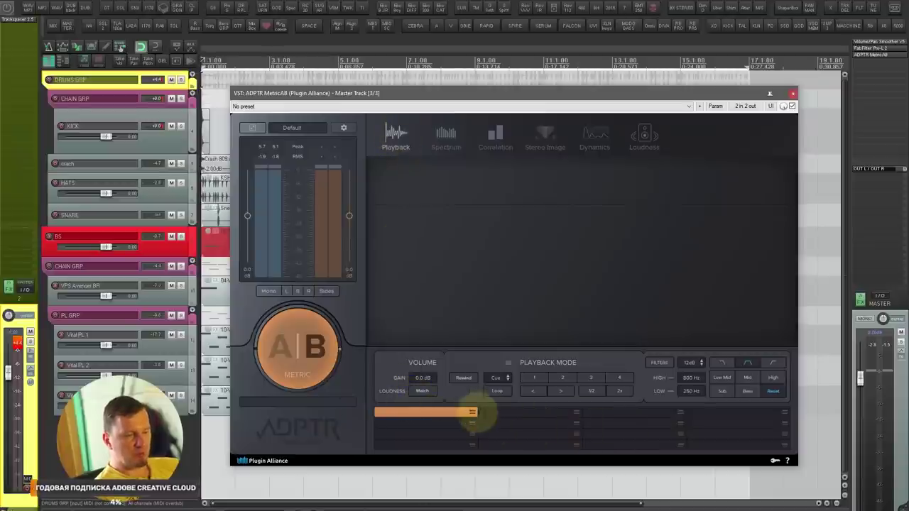
- Select the empty reference slot in the second column's second row and view its audio file options
left_click_drag(475, 412, 488, 425)
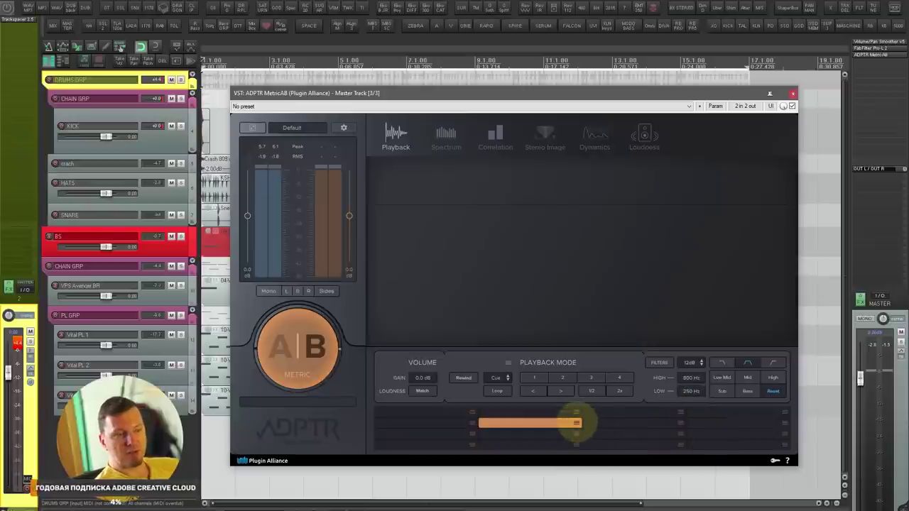
right_click(576, 423)
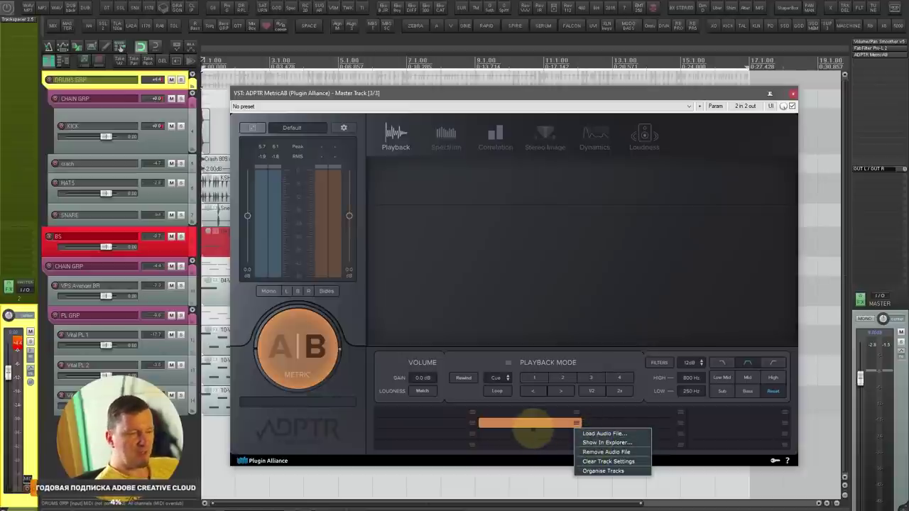
left_click(529, 423)
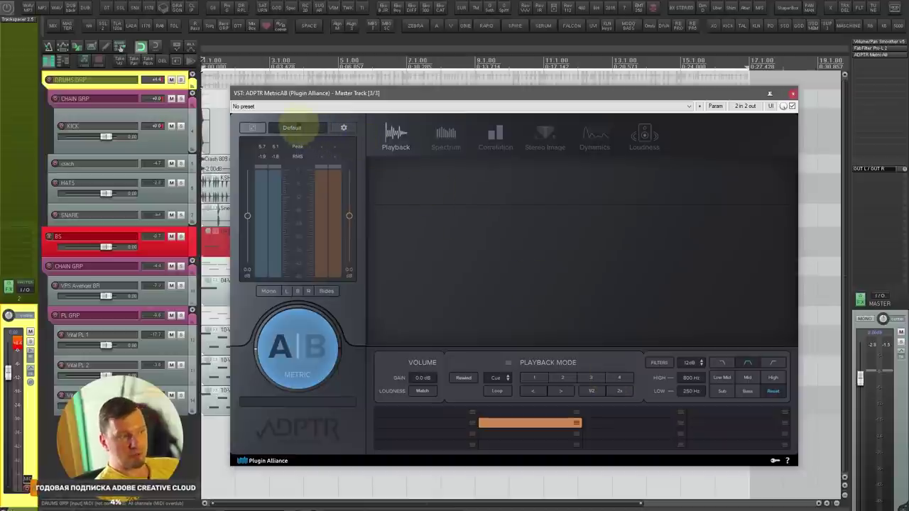
- Load the Country & Jazz preset in MetricAB and select Johnny Cash.wav as the reference track
left_click(292, 127)
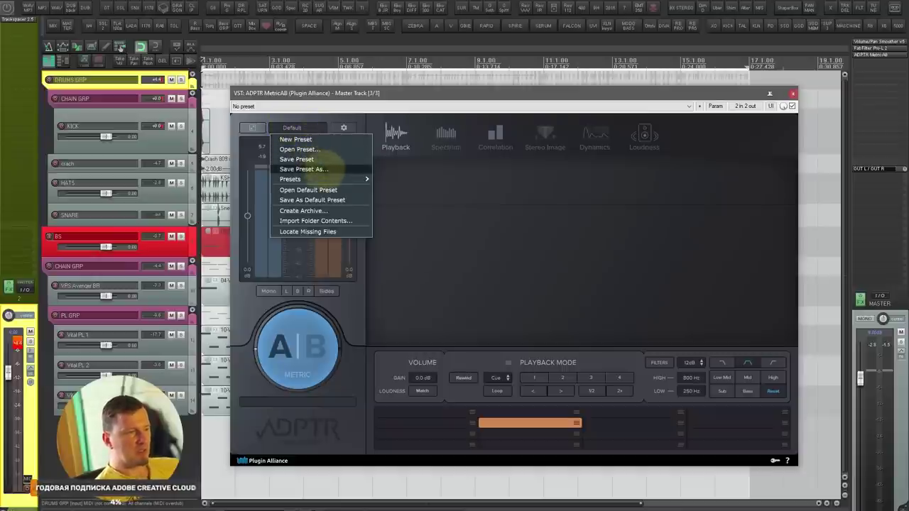
mouse_move(334, 179)
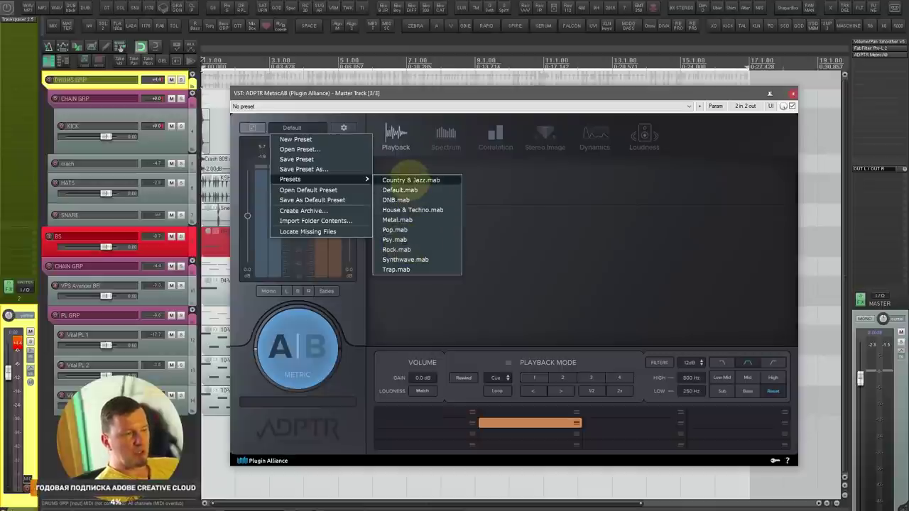
left_click(410, 179)
left_click(292, 128)
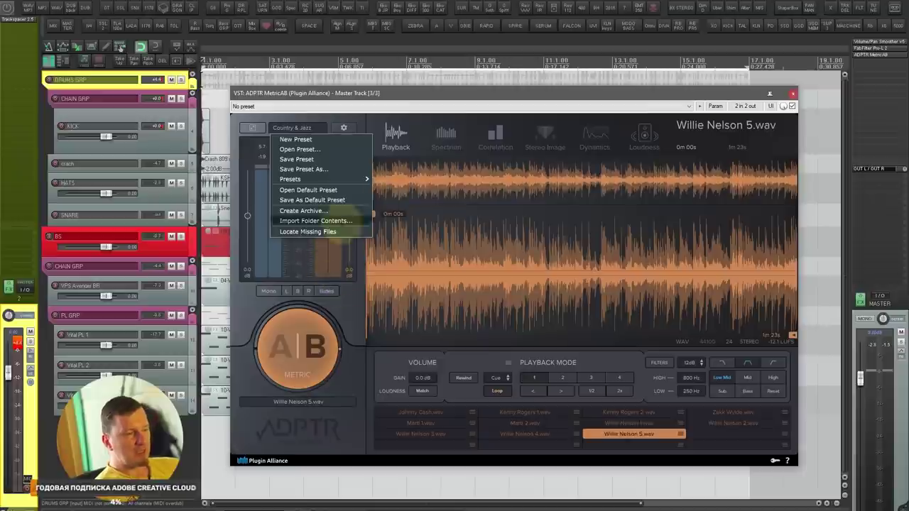
mouse_move(346, 179)
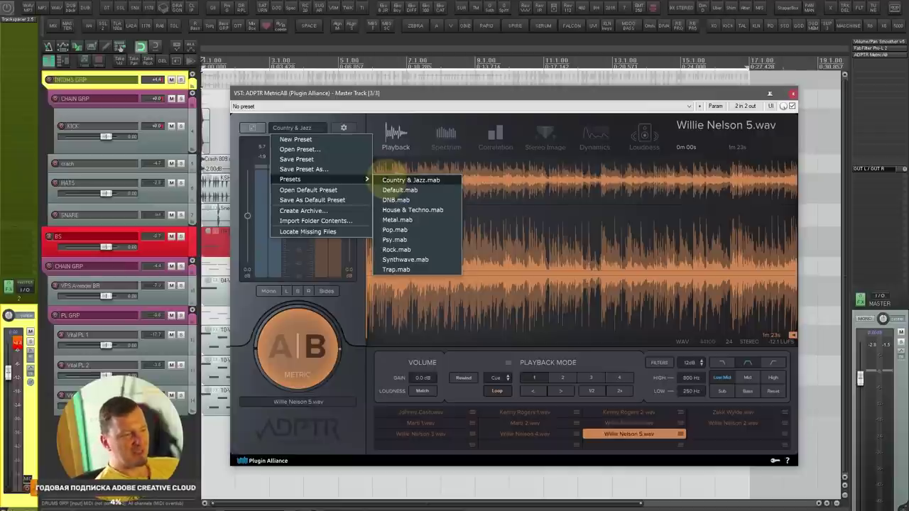
left_click(388, 179)
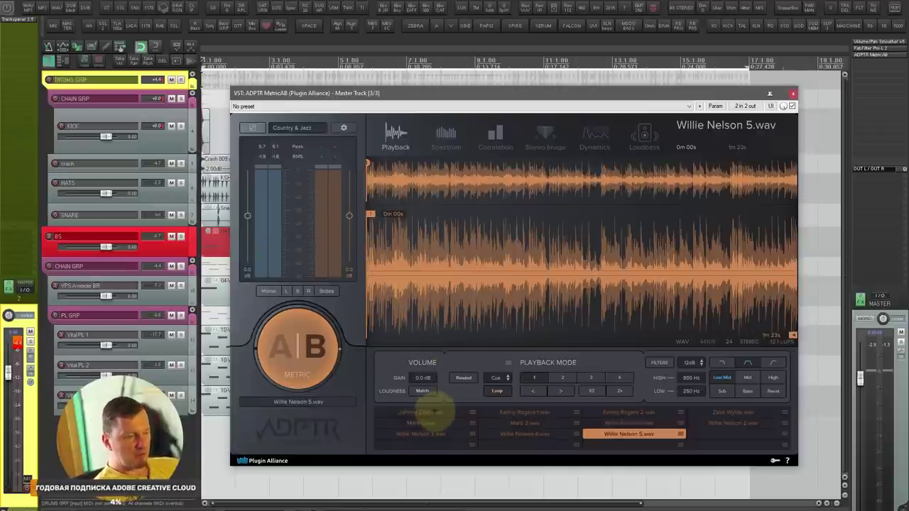
left_click(421, 413)
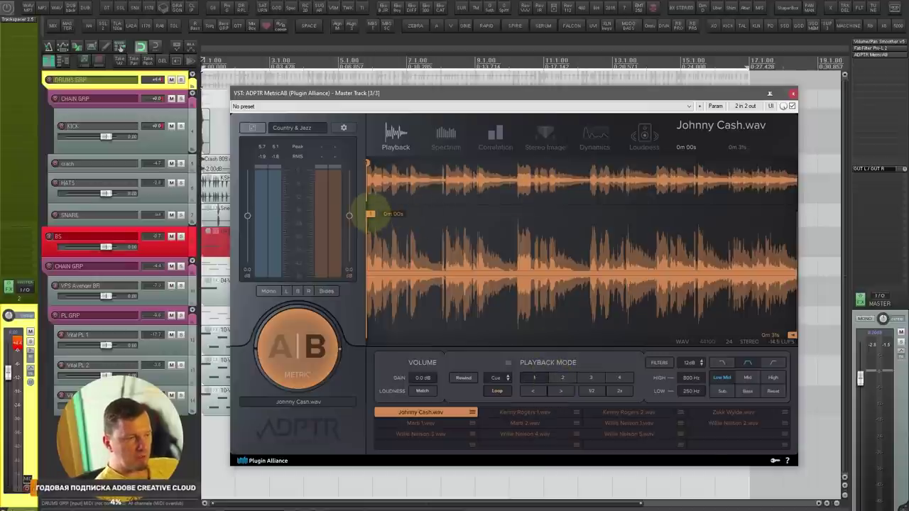
- Move cue marker 1 in Johnny Cash.wav to the start of the louder section, at about 0m 11s
left_click_drag(370, 214, 522, 217)
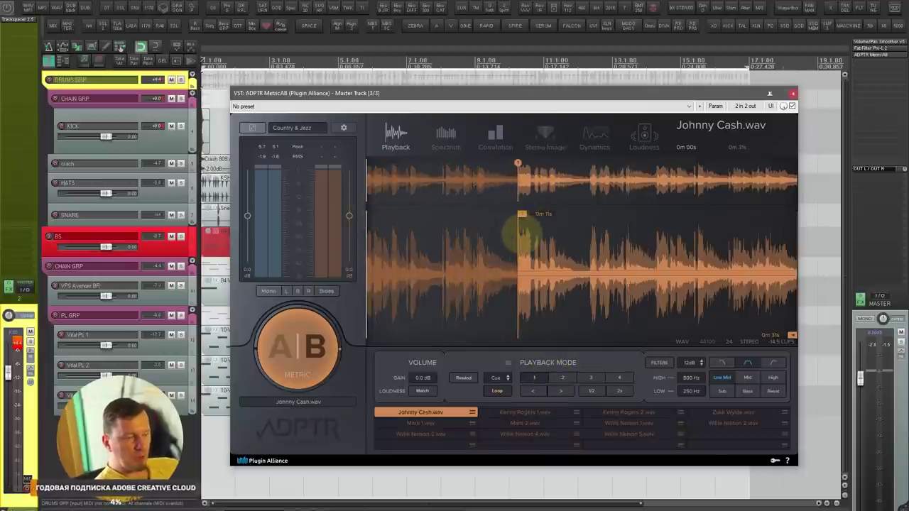
scroll(510, 260, "up", 5)
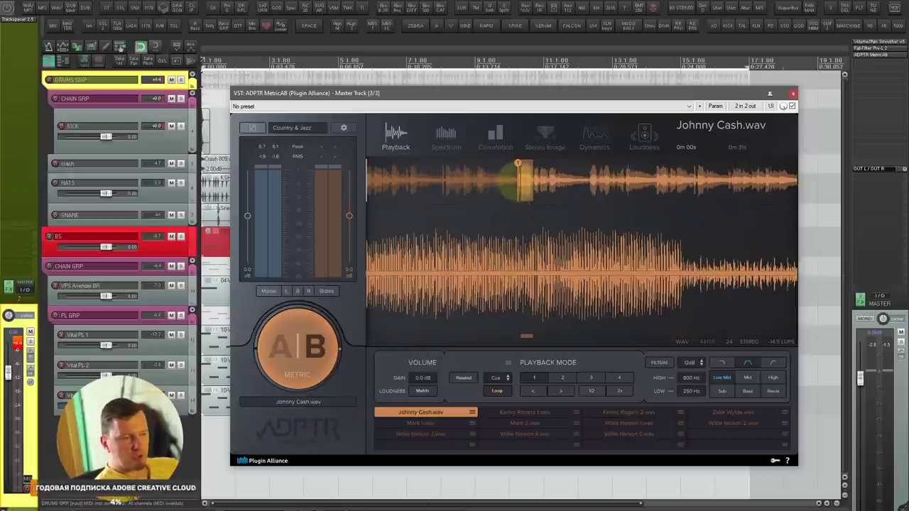
scroll(522, 180, "down", 3)
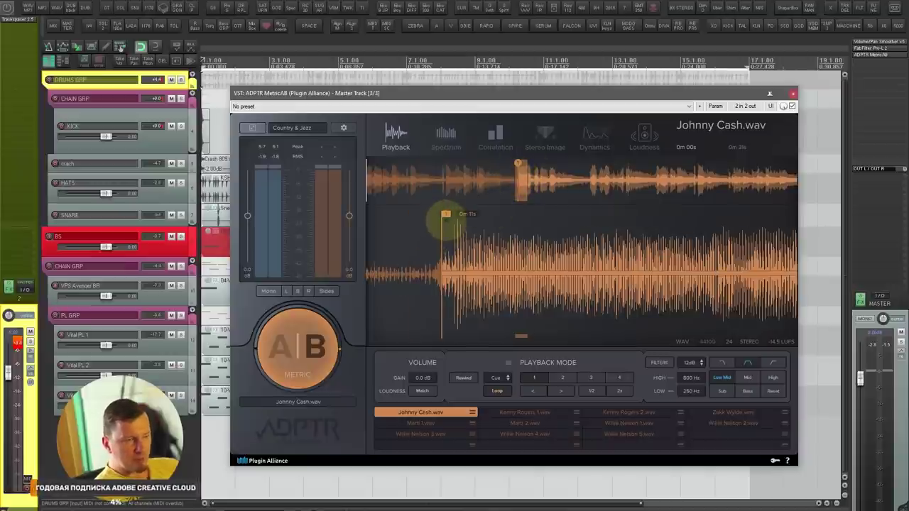
left_click_drag(446, 214, 458, 214)
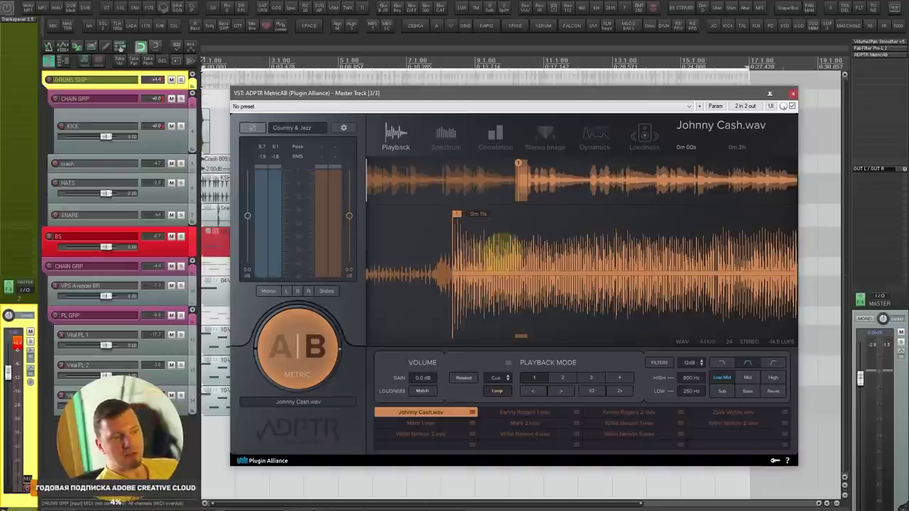
scroll(500, 249, "down", 5)
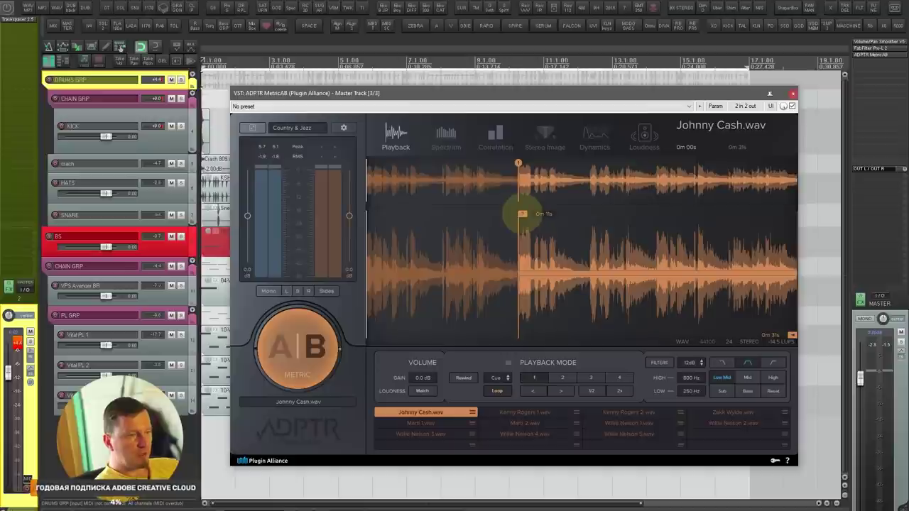
- Return cue marker 1 to 0m 00s and try shortening, halving and doubling its loop, finishing with the loop end at 0m 31s
left_click_drag(522, 213, 358, 225)
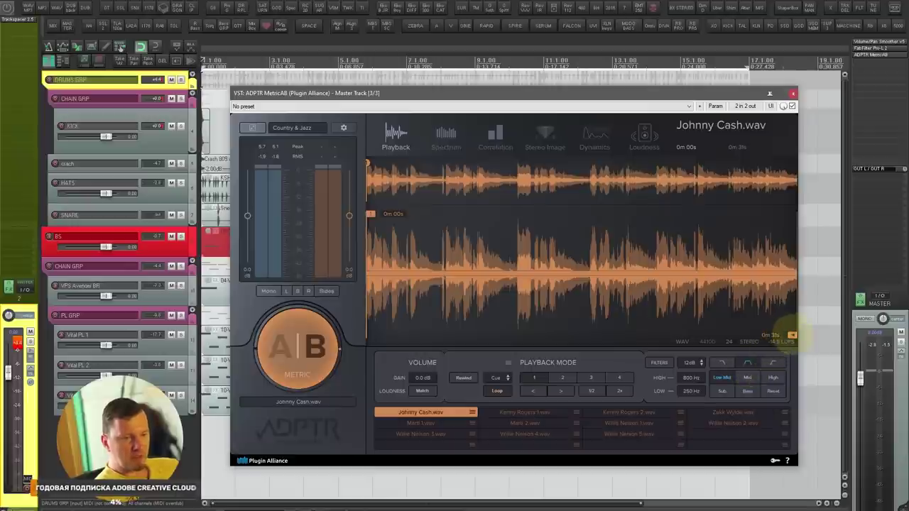
left_click_drag(791, 334, 463, 334)
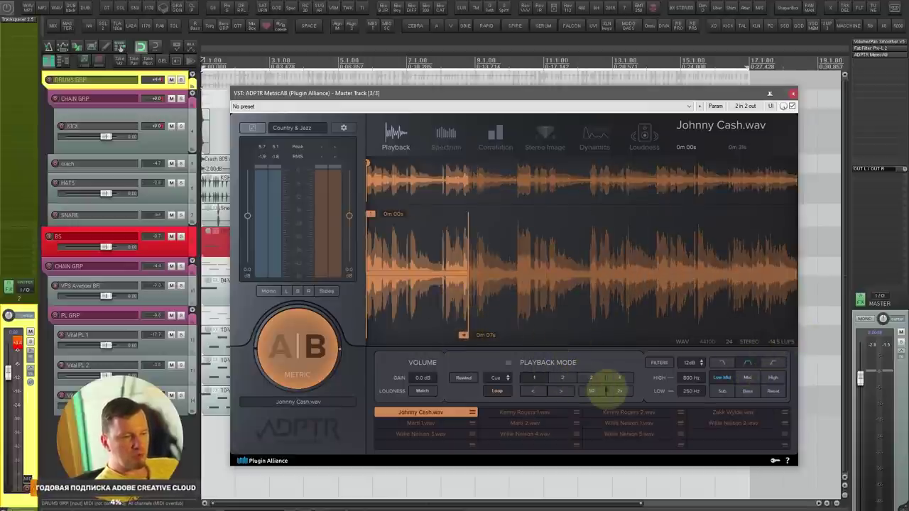
left_click(591, 391)
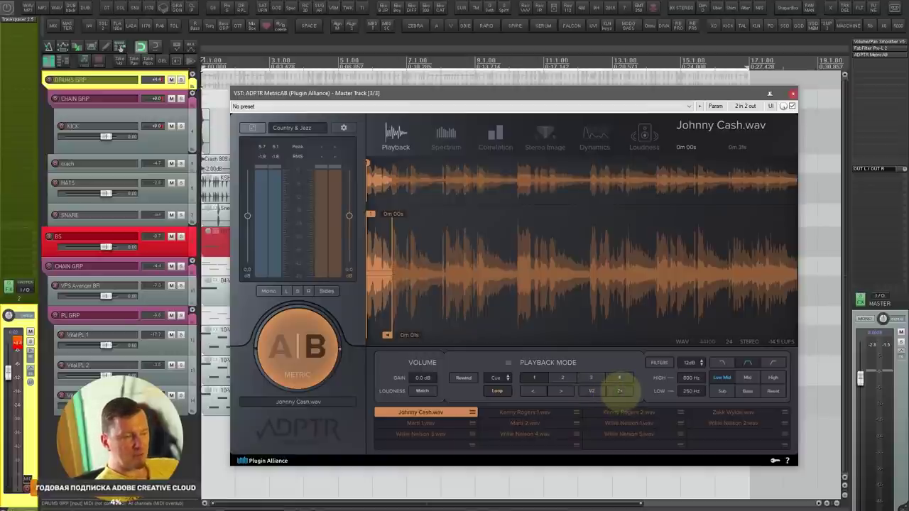
left_click(619, 391)
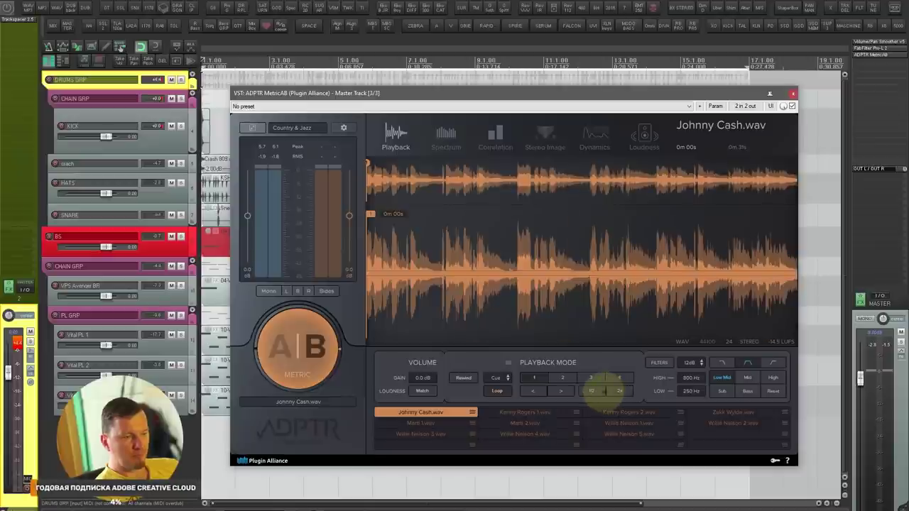
left_click(593, 391)
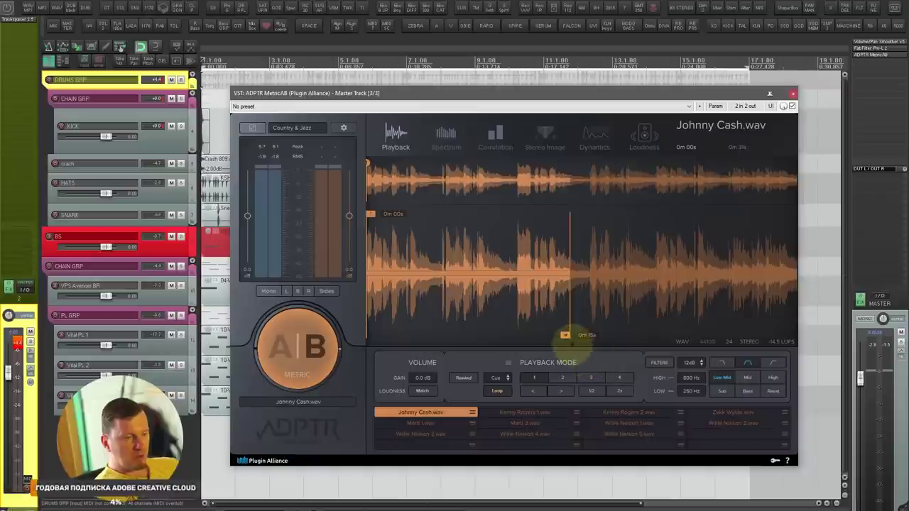
left_click_drag(565, 335, 793, 334)
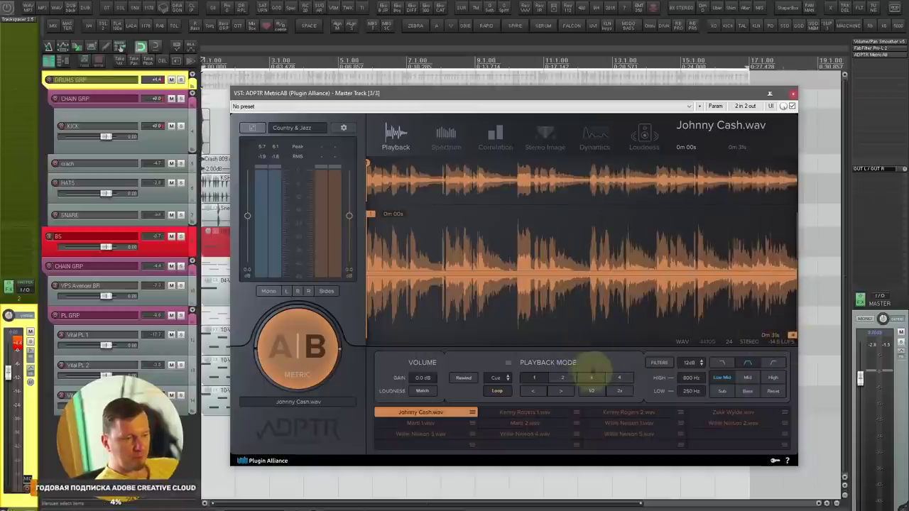
- Place cue marker 2 in Johnny Cash.wav at 0m 11s and set its loop end at 0m 16s
left_click(562, 378)
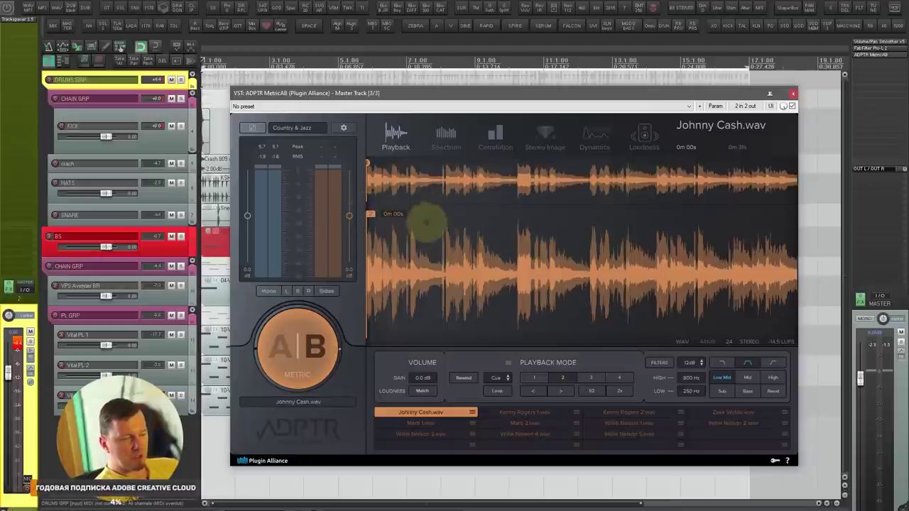
left_click_drag(371, 213, 520, 213)
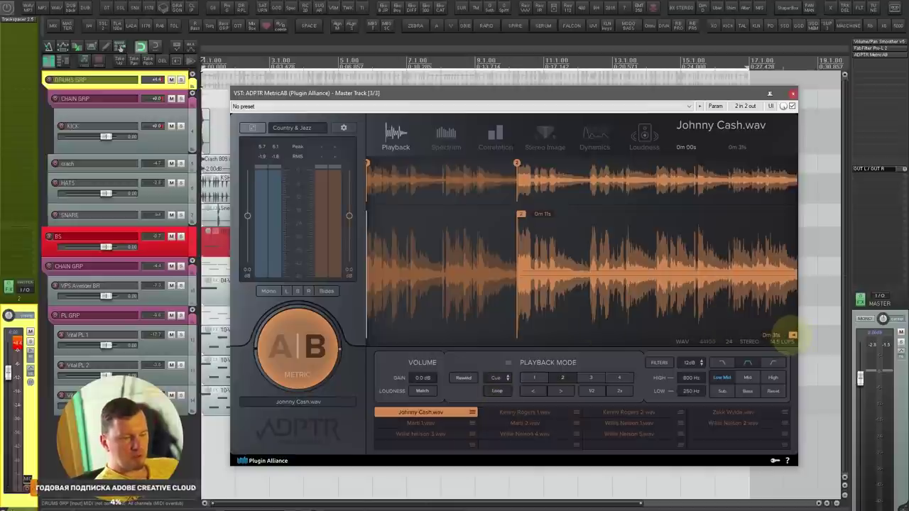
left_click_drag(794, 336, 584, 321)
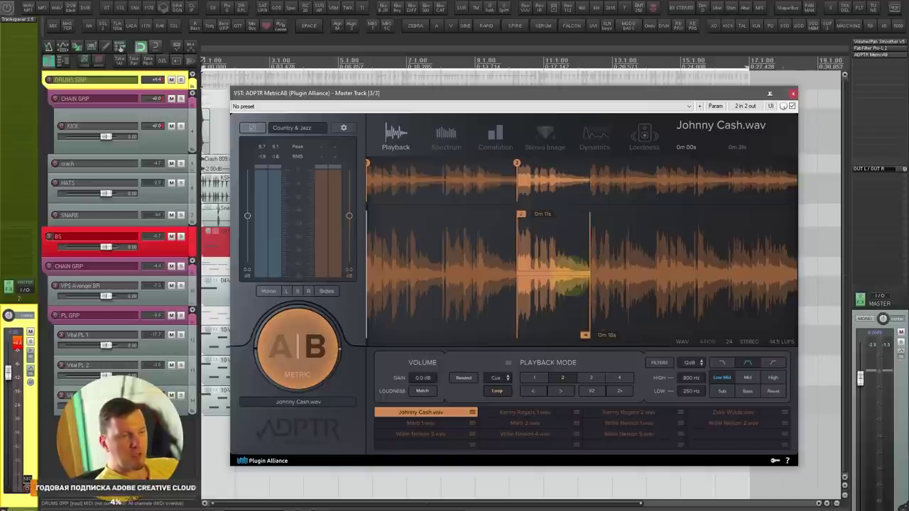
- Switch between cue points 1 and 2 to compare their loop regions, finishing on cue 1
left_click(534, 378)
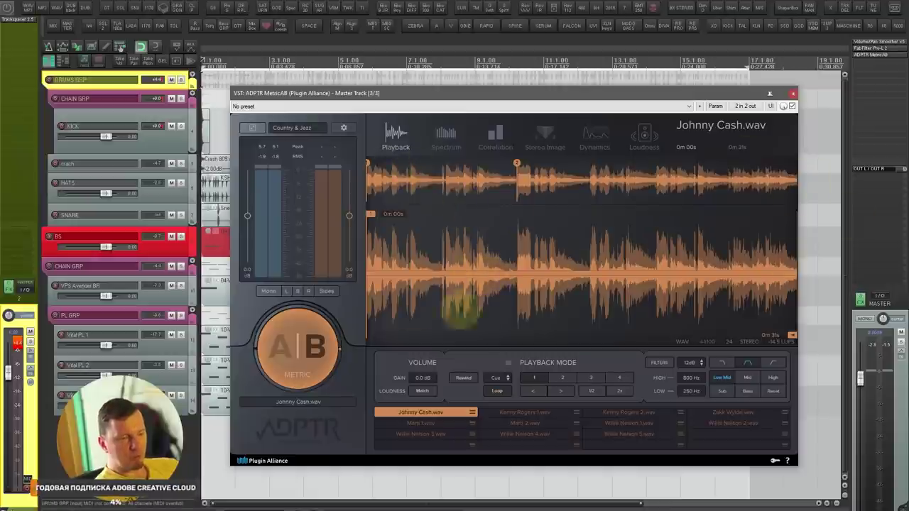
left_click(563, 377)
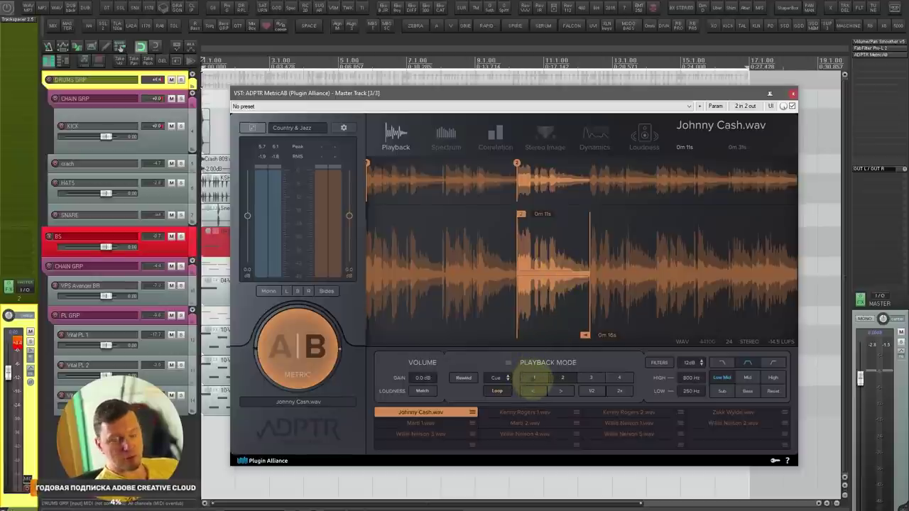
left_click(534, 379)
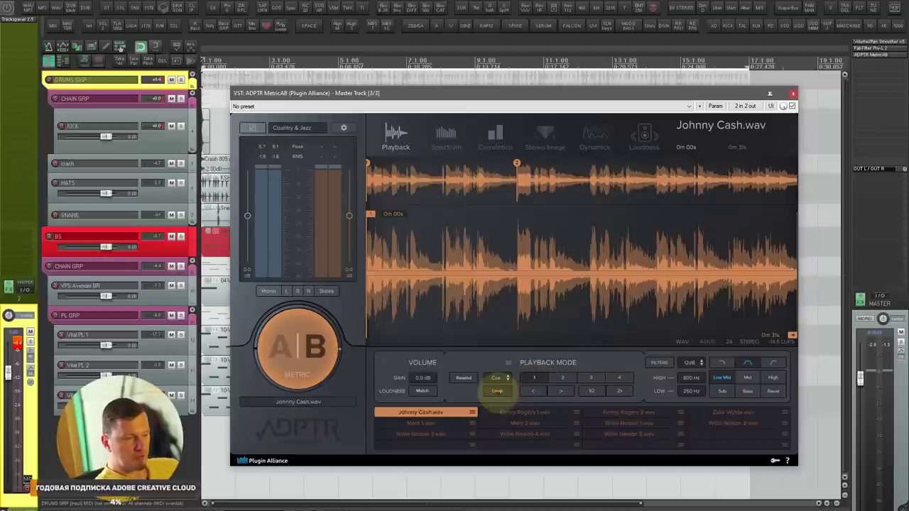
- Keep the reference in Cue playback mode, start project playback and switch repeatedly between the mix and Johnny Cash.wav
left_click(497, 378)
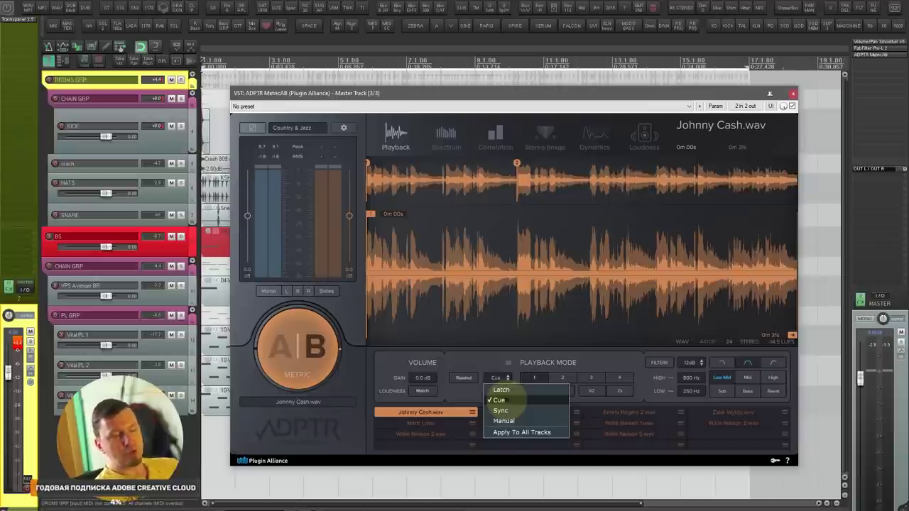
left_click(506, 400)
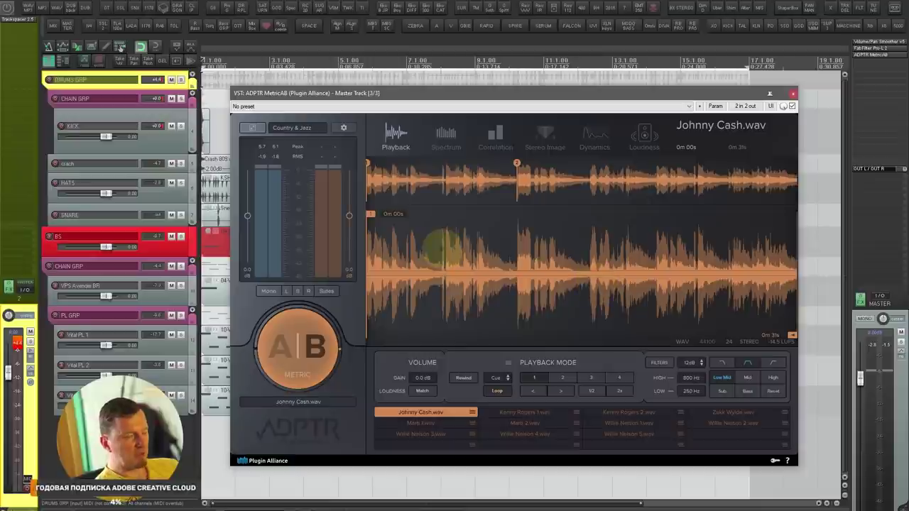
key("space")
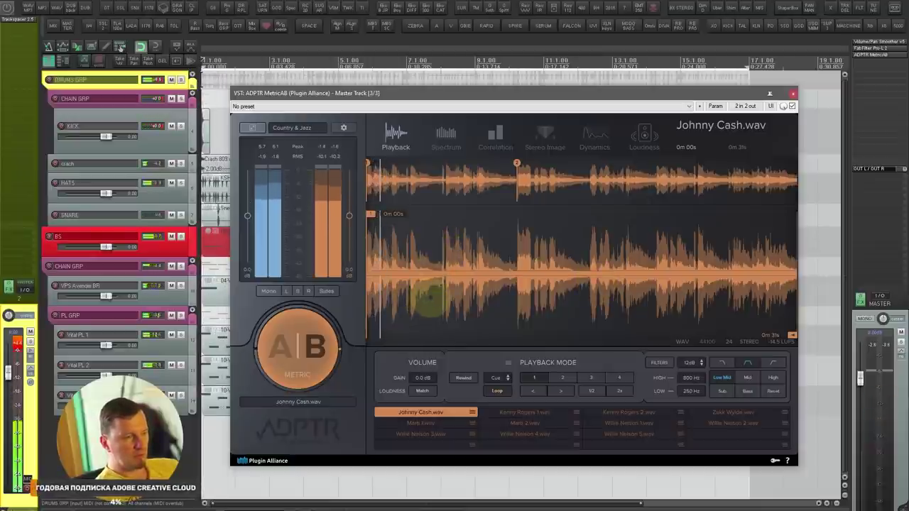
left_click(292, 346)
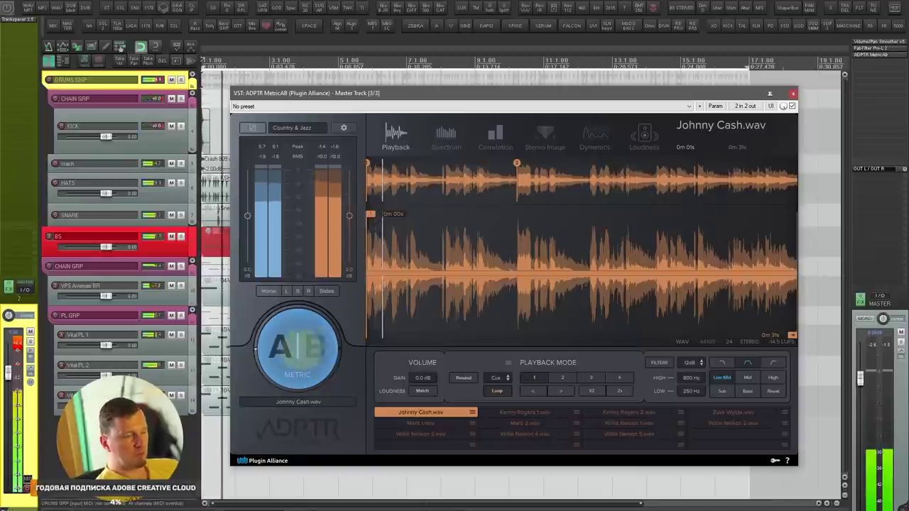
left_click(293, 347)
left_click(293, 347)
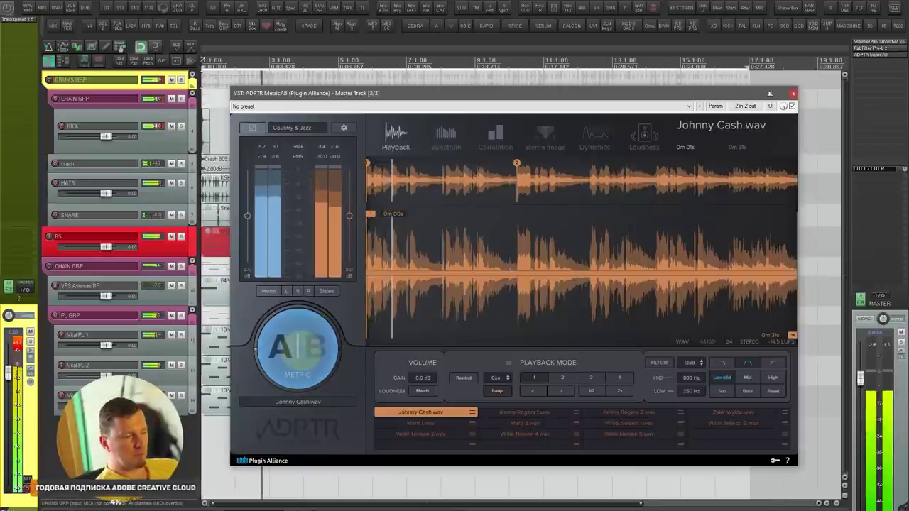
left_click(293, 347)
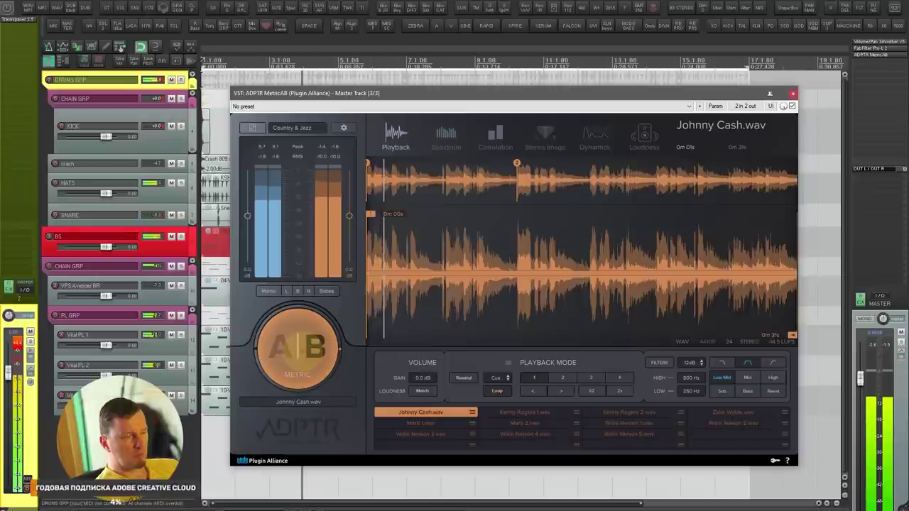
left_click(292, 347)
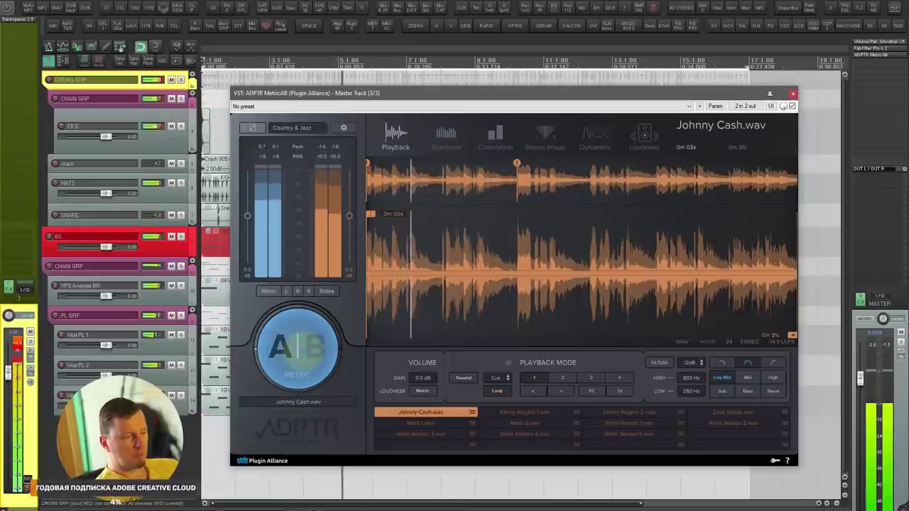
left_click(293, 347)
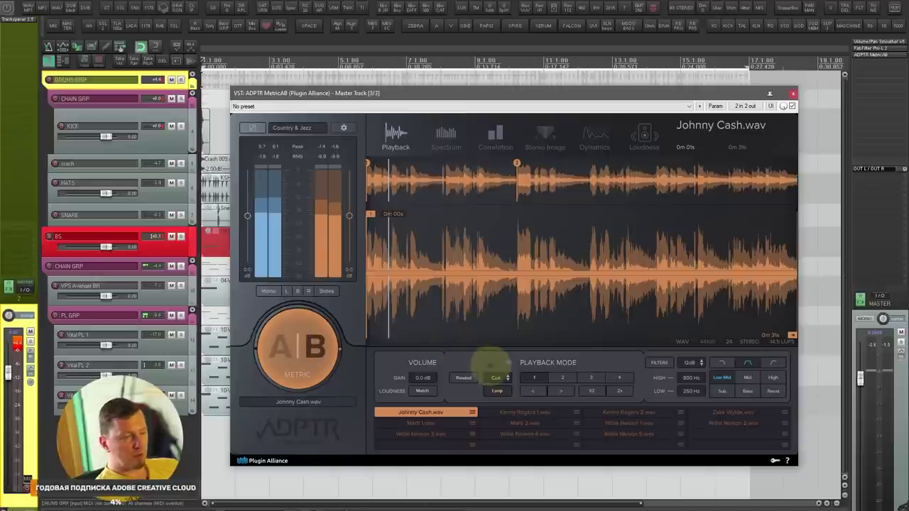
- Set the playback mode to Sync and test how the reference follows the project playhead at bars 2, 5 and 9
left_click(497, 378)
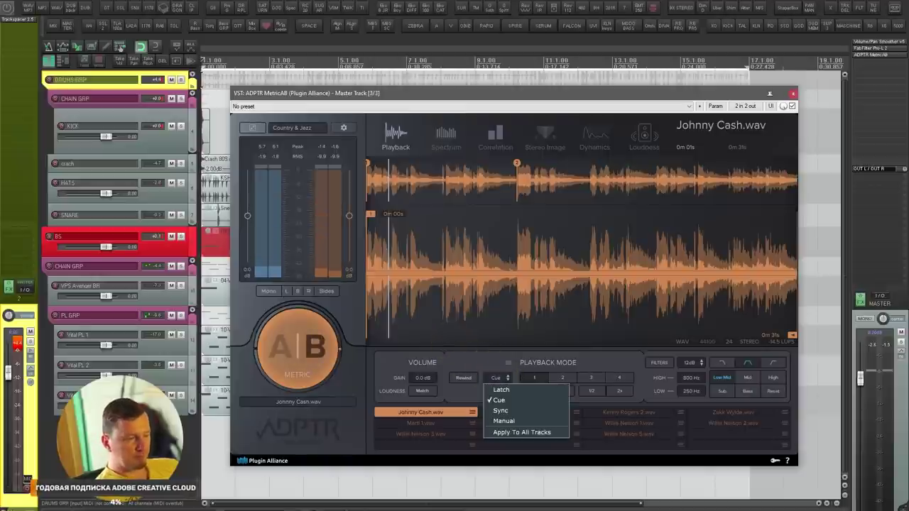
left_click(503, 410)
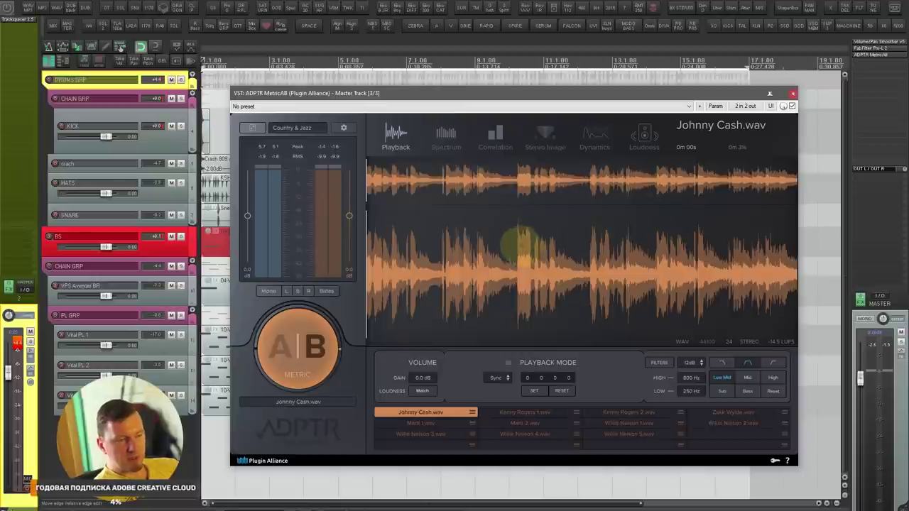
left_click(245, 61)
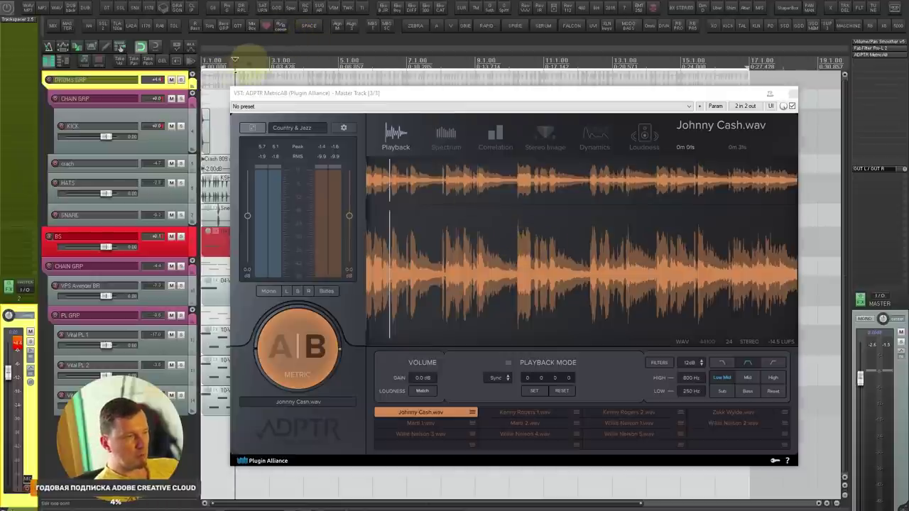
left_click(339, 59)
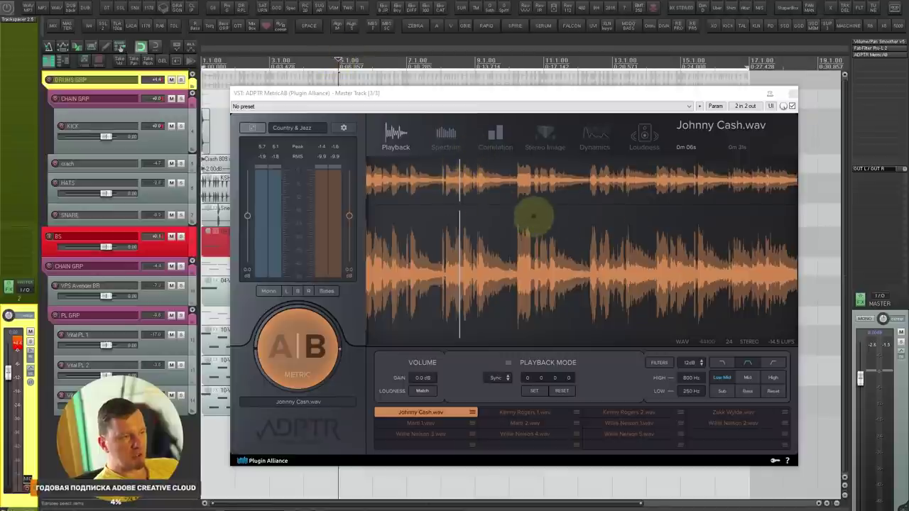
key("space")
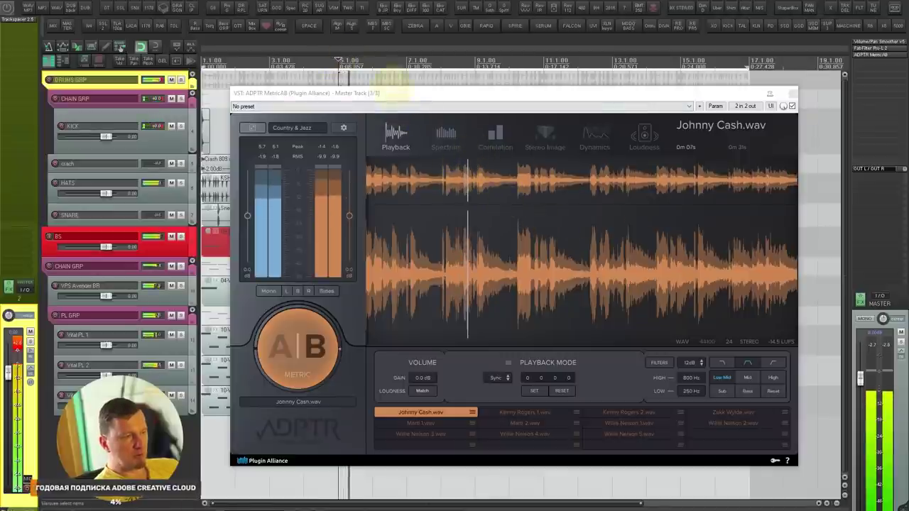
left_click(476, 60)
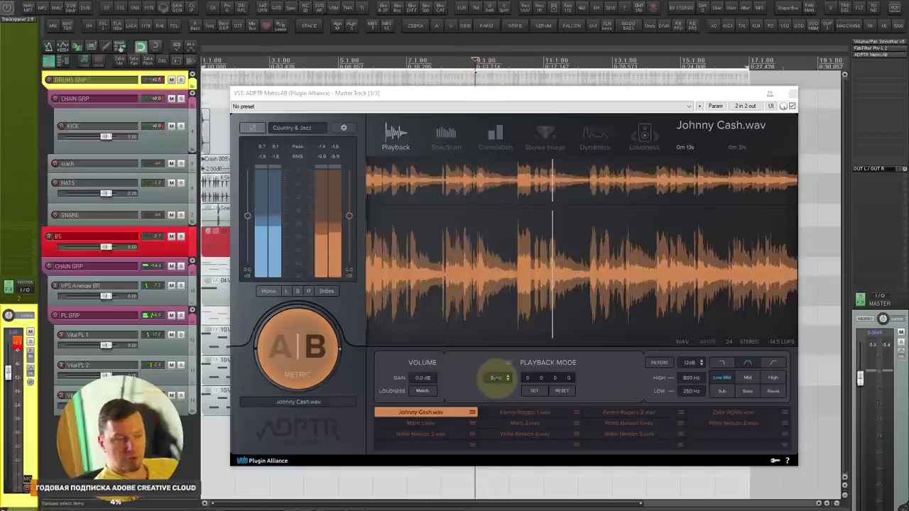
- Set the playback mode to Latch and reposition the project playhead during playback, finishing at bar 2
left_click(497, 378)
left_click(497, 384)
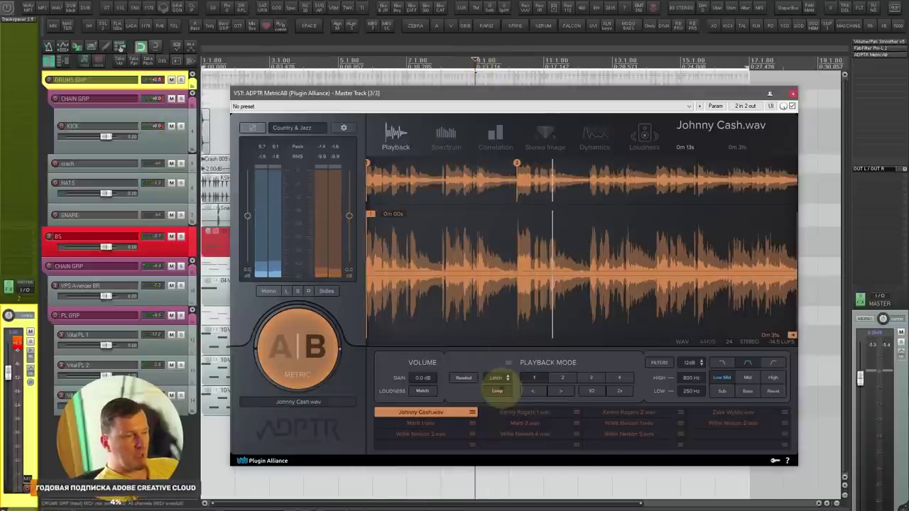
key("space")
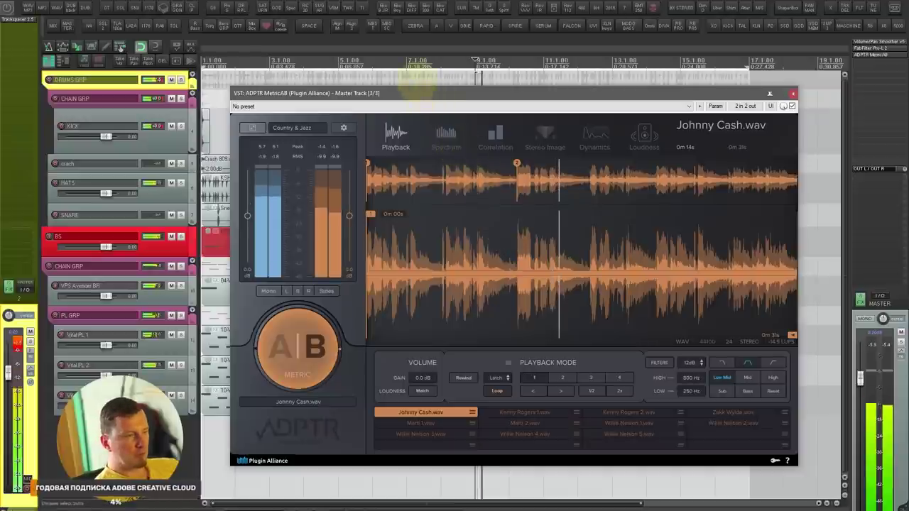
left_click(313, 61)
left_click(256, 60)
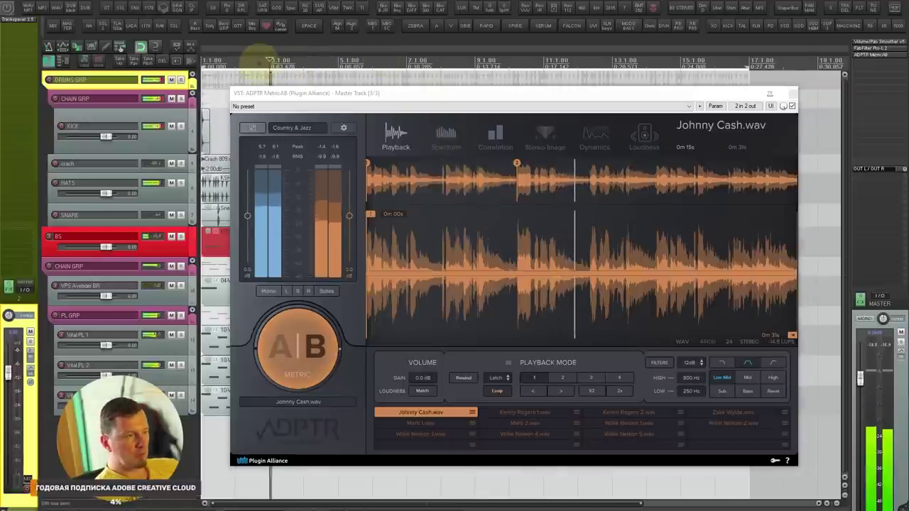
left_click(249, 61)
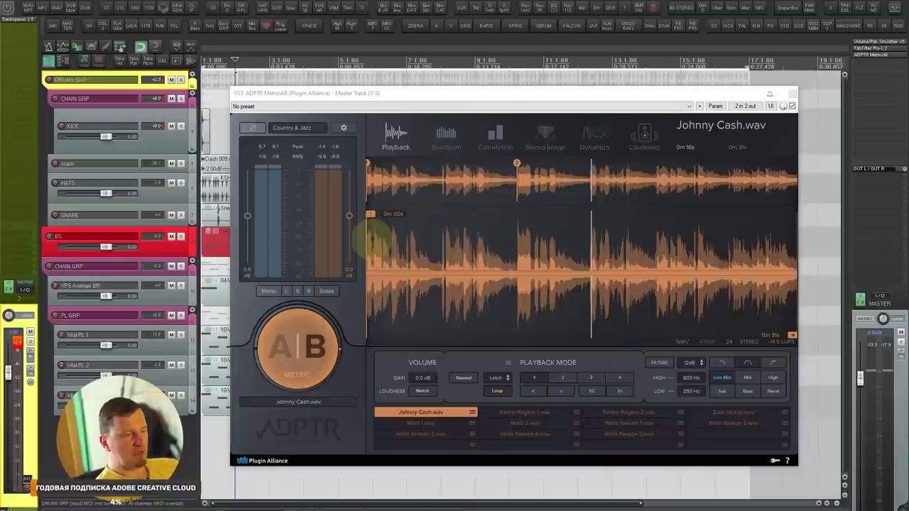
- Play the project from bar 2 and compare the mix with the reference in Latch mode
left_click(371, 242)
key("space")
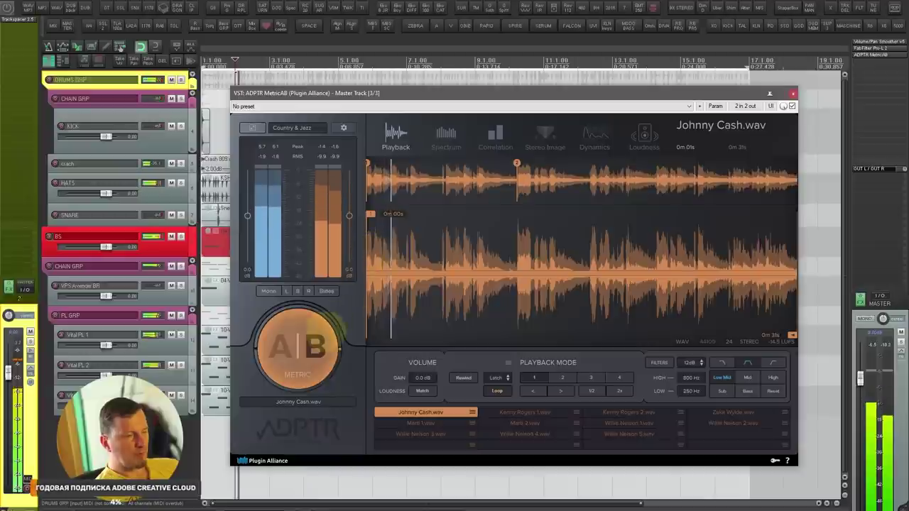
left_click(299, 349)
left_click(298, 348)
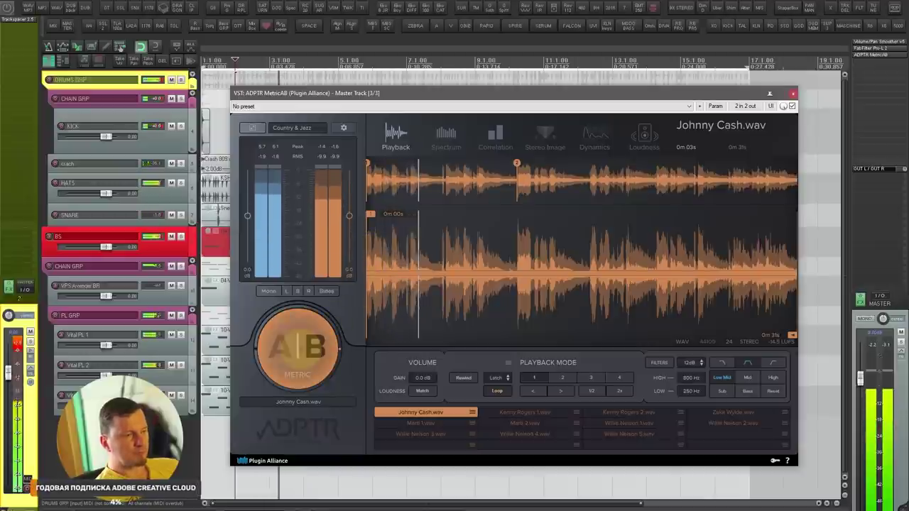
left_click(298, 348)
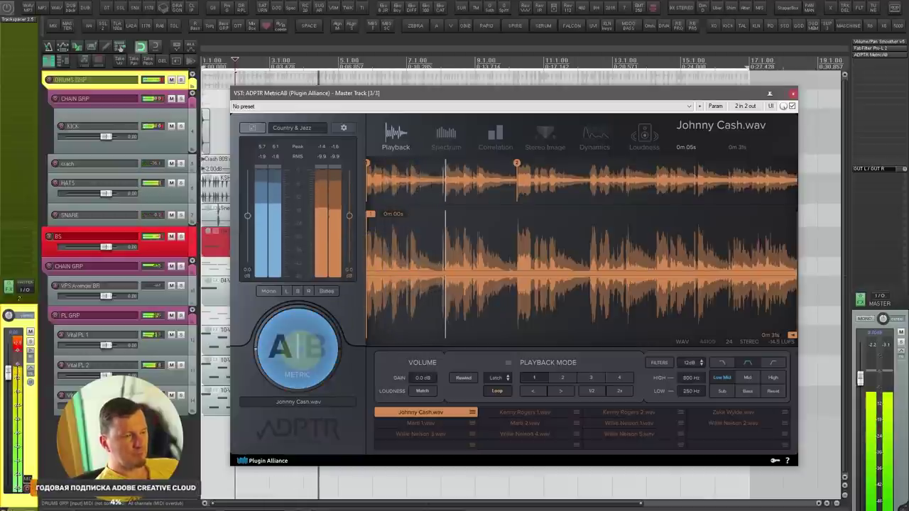
left_click(298, 348)
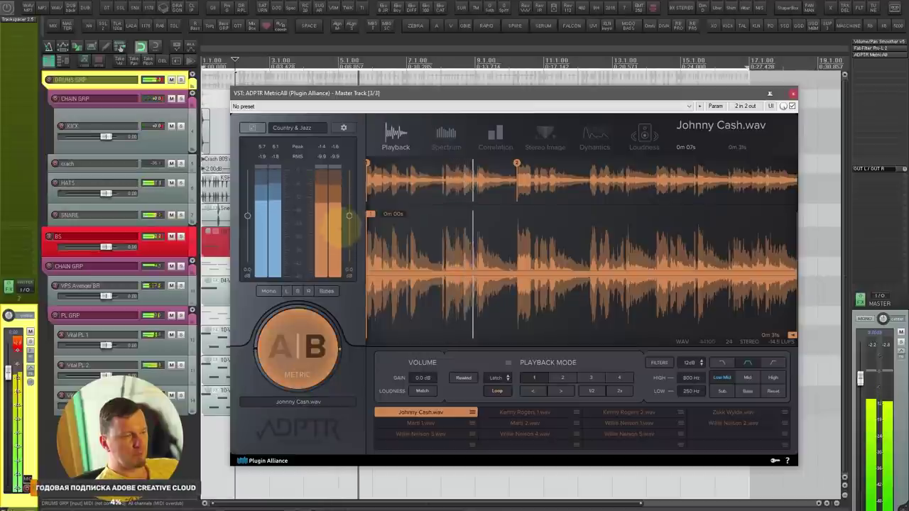
left_click(298, 348)
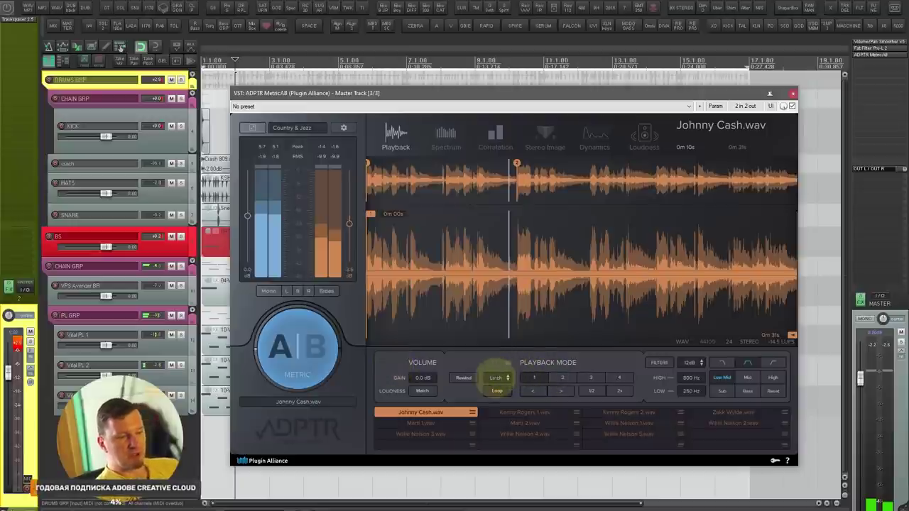
- Set the playback mode back to Cue and switch between the mix and Johnny Cash.wav during playback
left_click(497, 377)
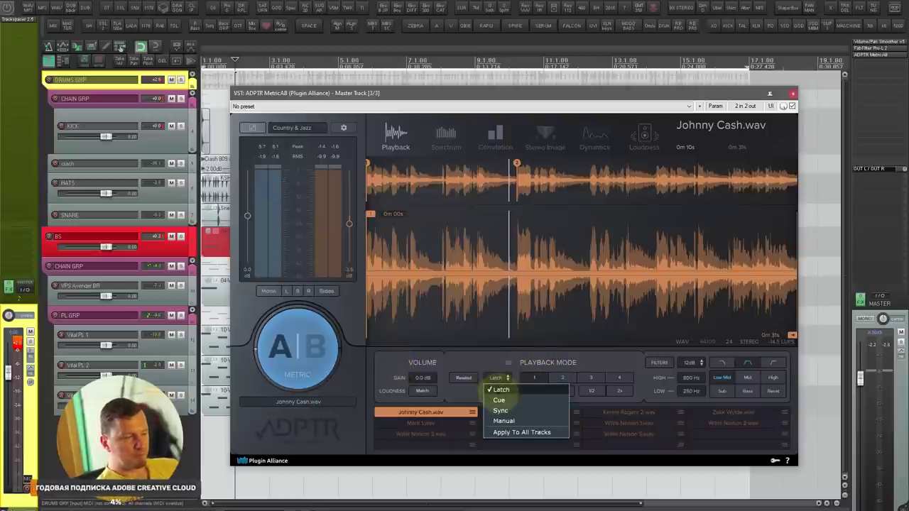
left_click(490, 399)
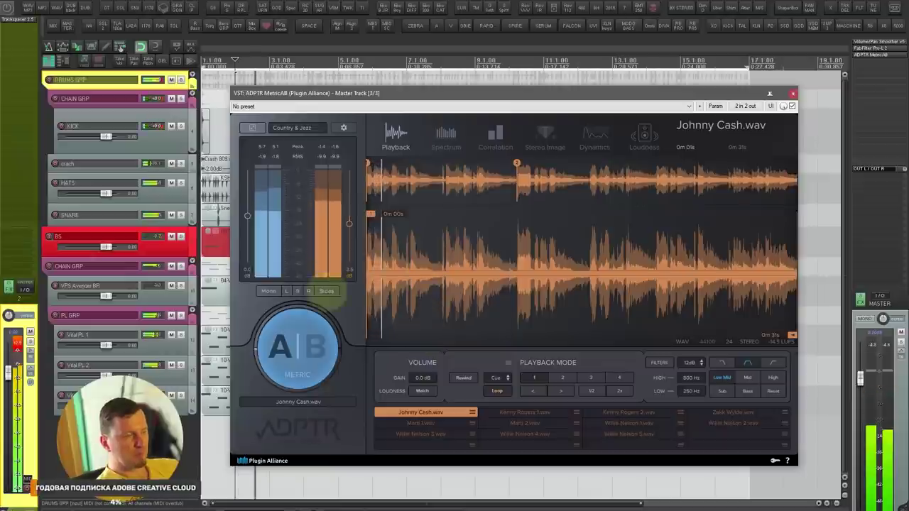
left_click(287, 345)
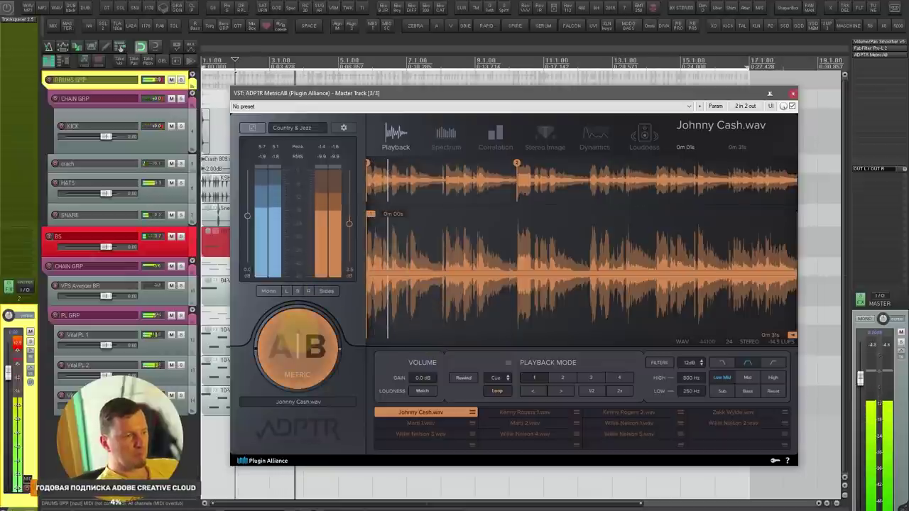
left_click(300, 333)
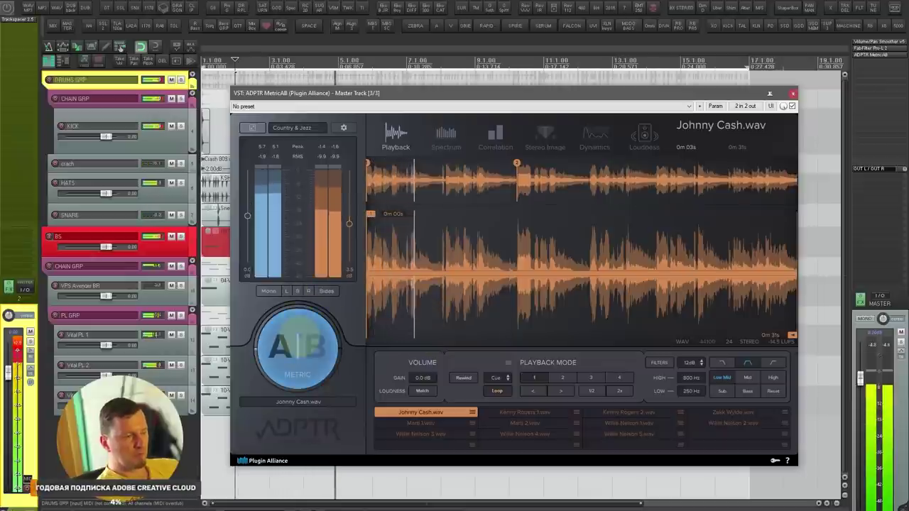
left_click(300, 332)
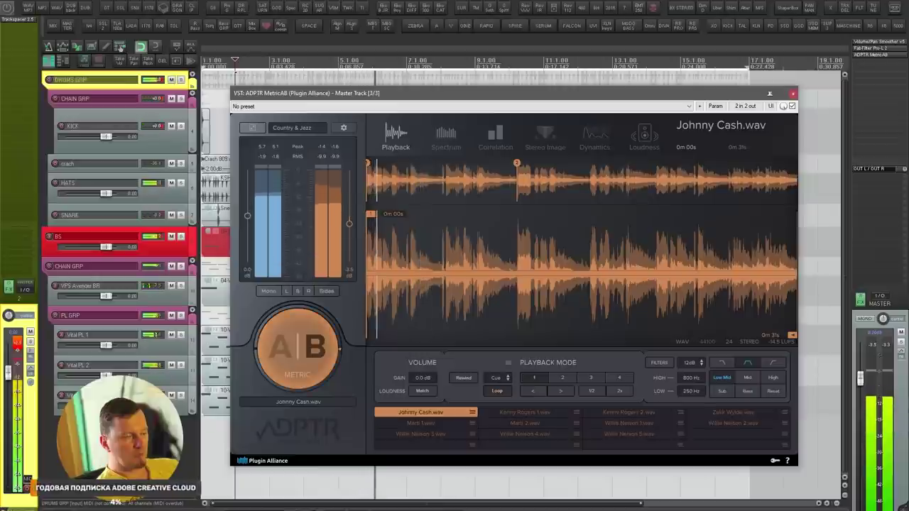